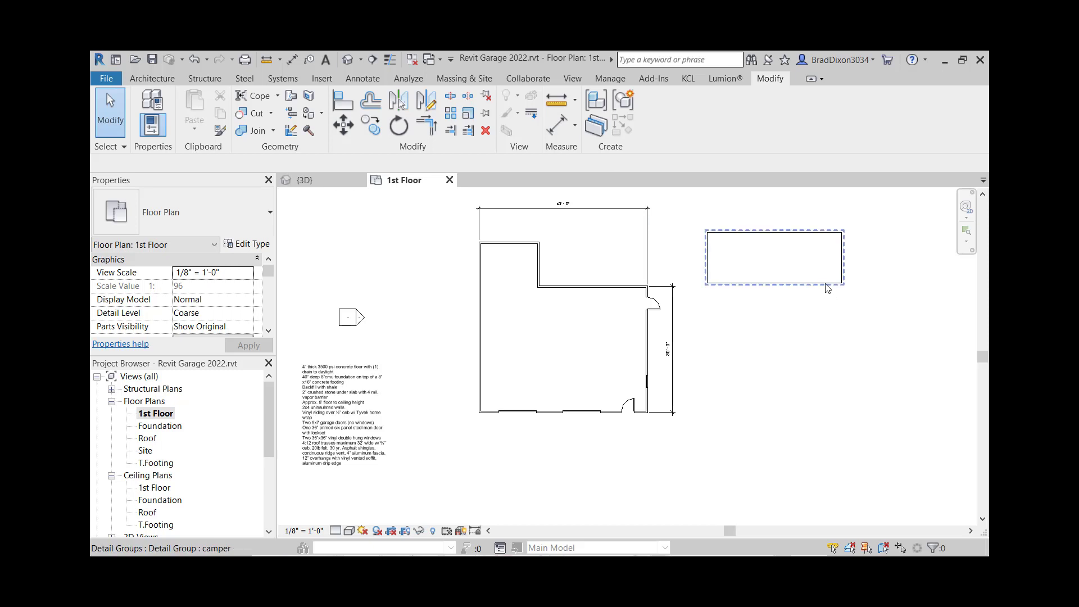
# Move the camper detail group to the open area at the upper right of the garage plan.
pyautogui.moveTo(838, 282); pyautogui.dragTo(851, 340)
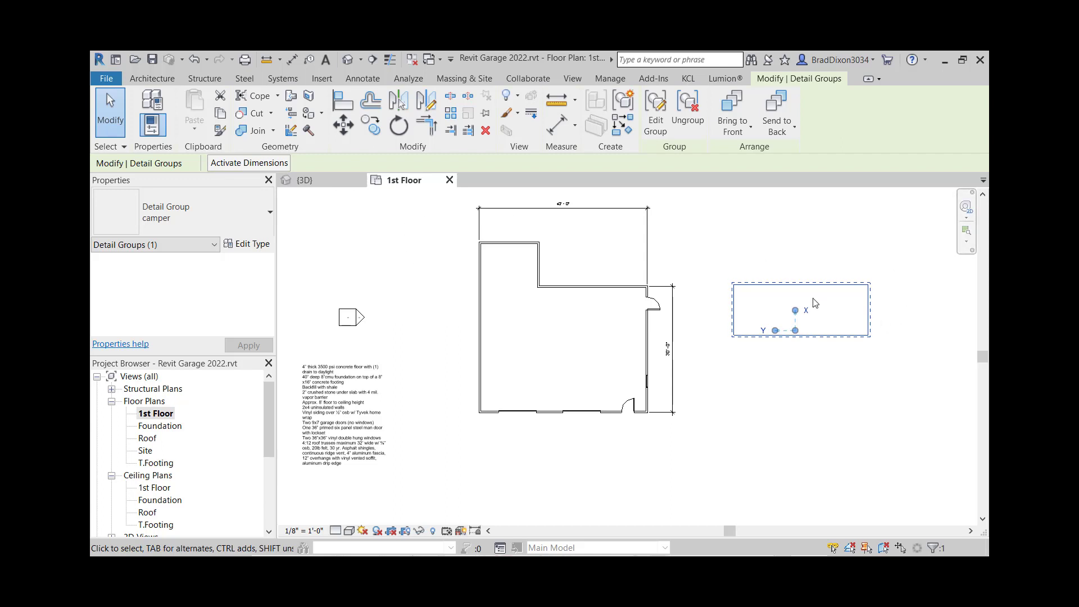
pyautogui.moveTo(799, 285); pyautogui.dragTo(773, 215)
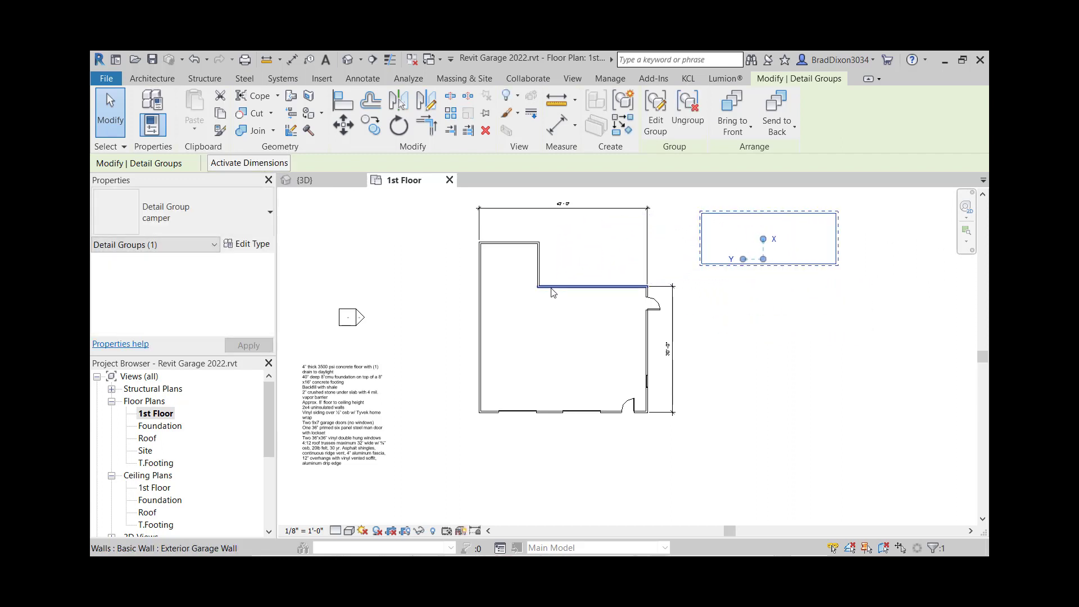
# Delete the top and right walls of the bump-out at the garage's upper-left corner.
pyautogui.moveTo(568, 259); pyautogui.dragTo(498, 229)
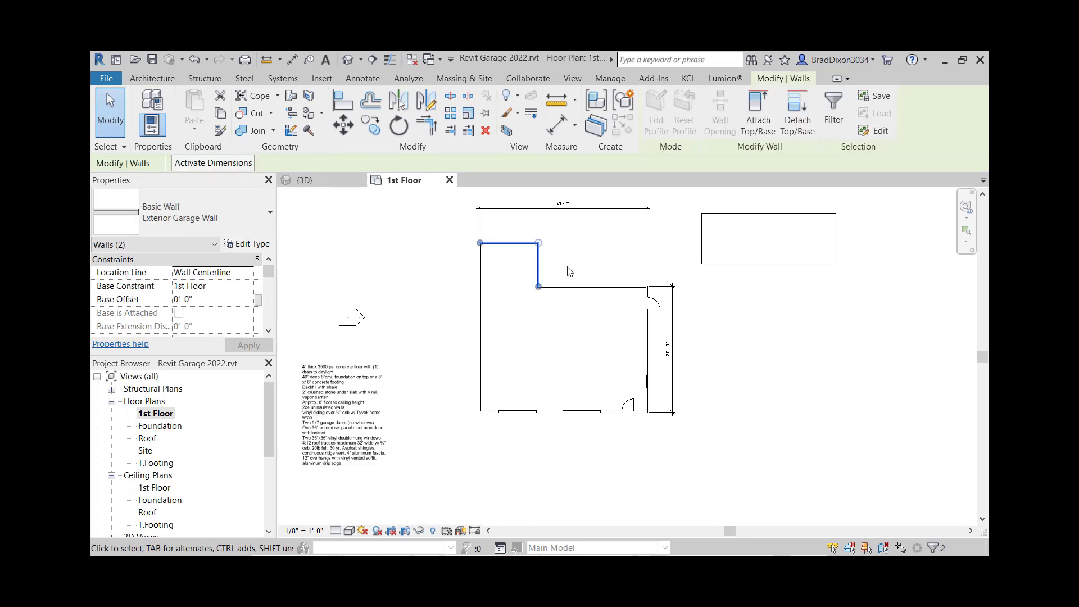
pyautogui.press('Delete')
pyautogui.click(607, 290)
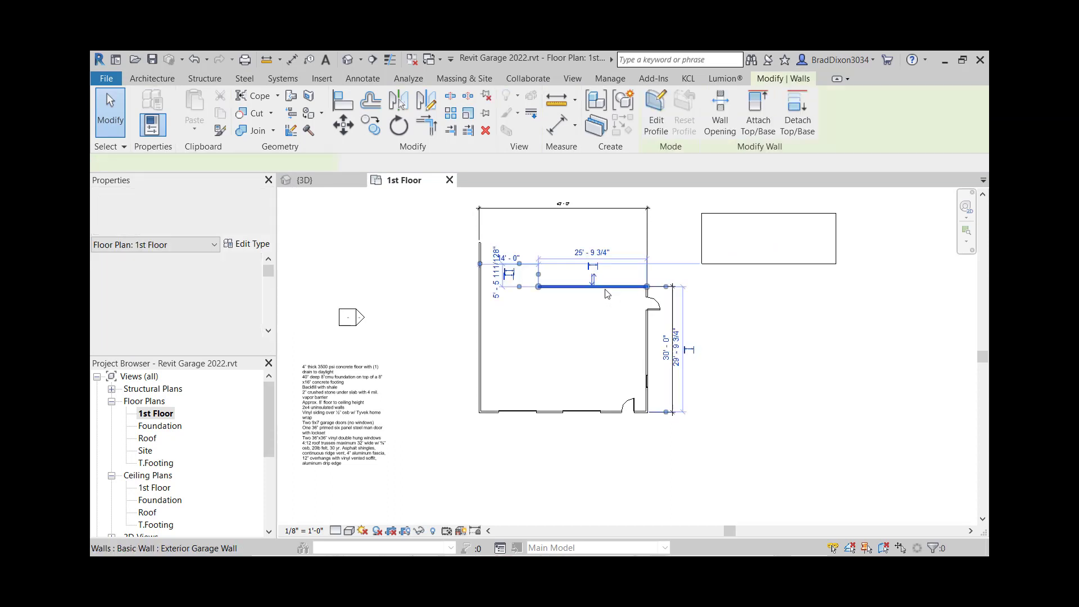
pyautogui.click(540, 355)
# Try to trim the rear wall and left wall to a corner, keeping the left wall's upper part, and undo it.
pyautogui.scroll(3, 542, 360)
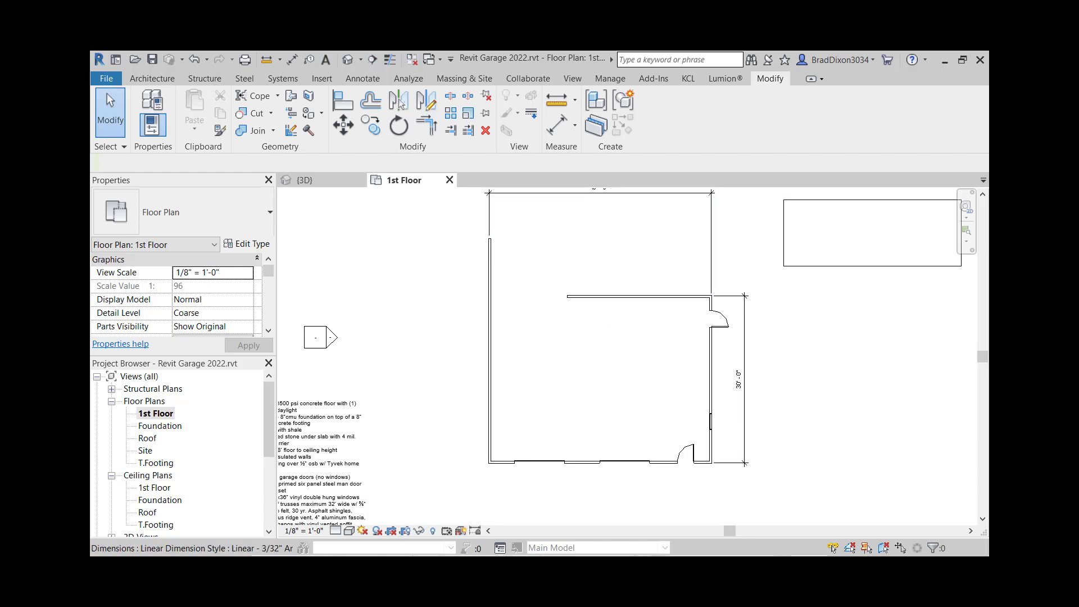
pyautogui.click(432, 132)
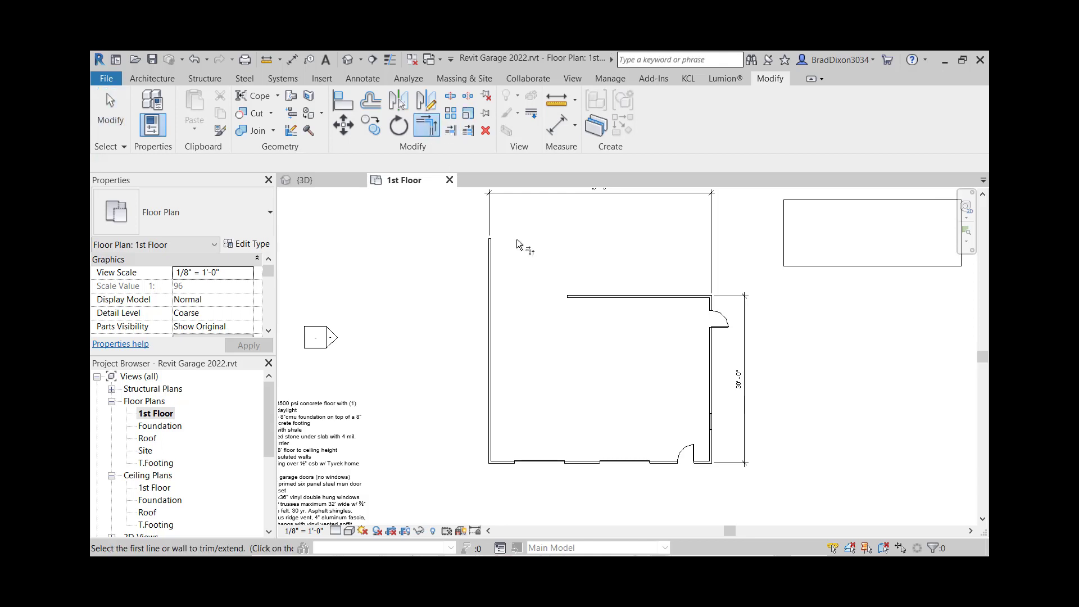
pyautogui.click(606, 297)
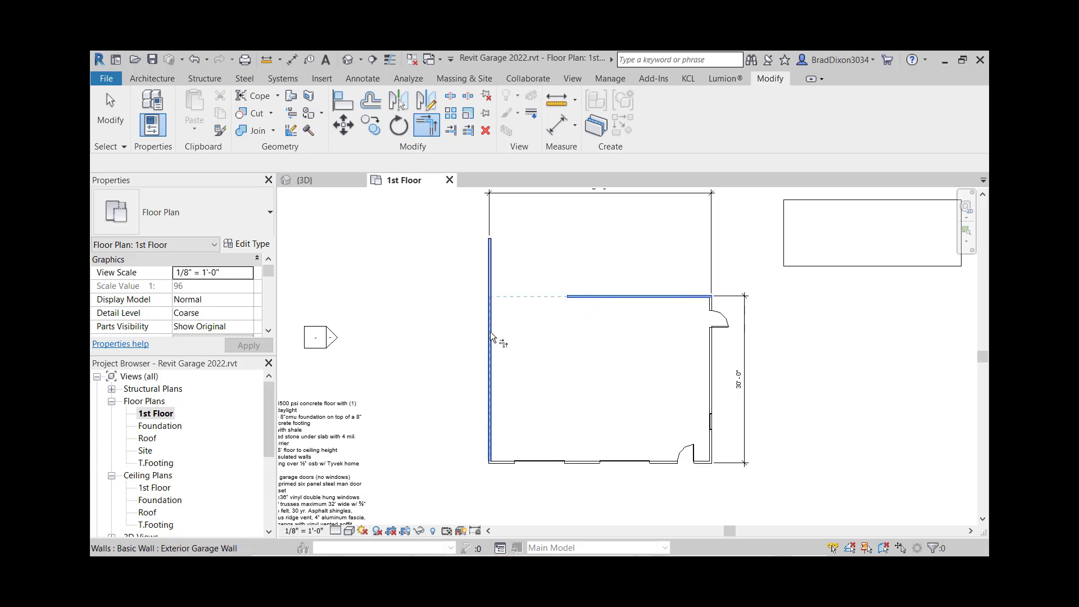
pyautogui.click(494, 266)
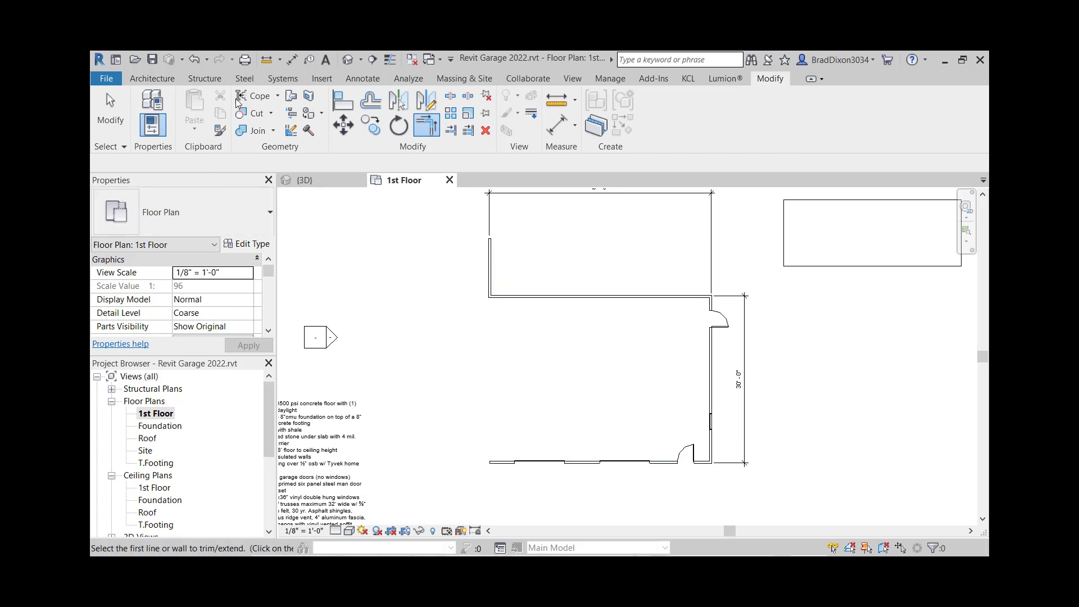
pyautogui.click(197, 58)
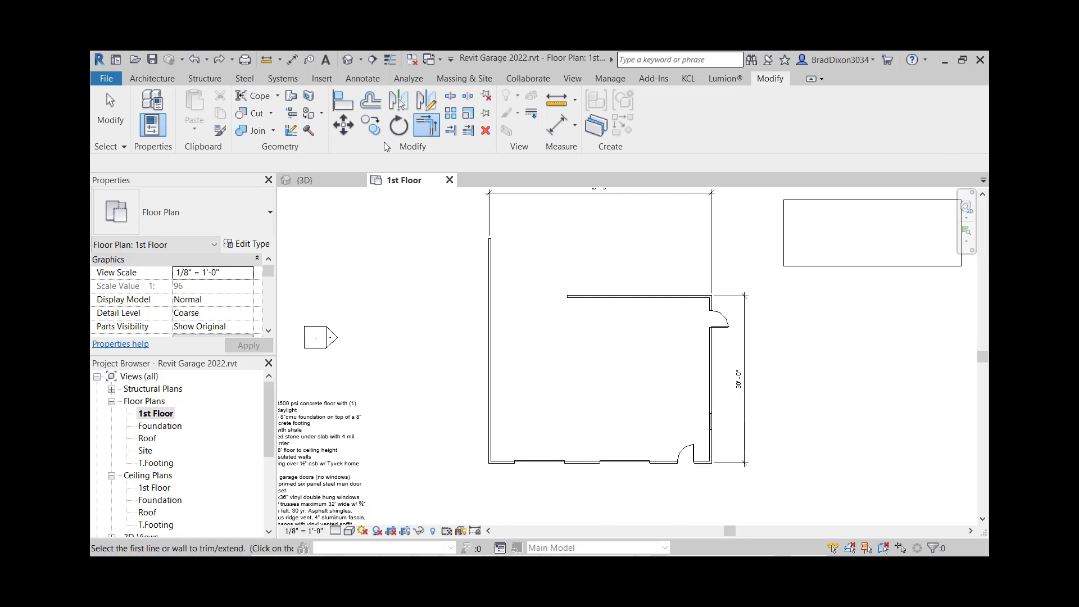
# Trim/extend the rear wall and the left wall to a corner, keeping the left wall's lower part.
pyautogui.click(427, 126)
pyautogui.click(623, 298)
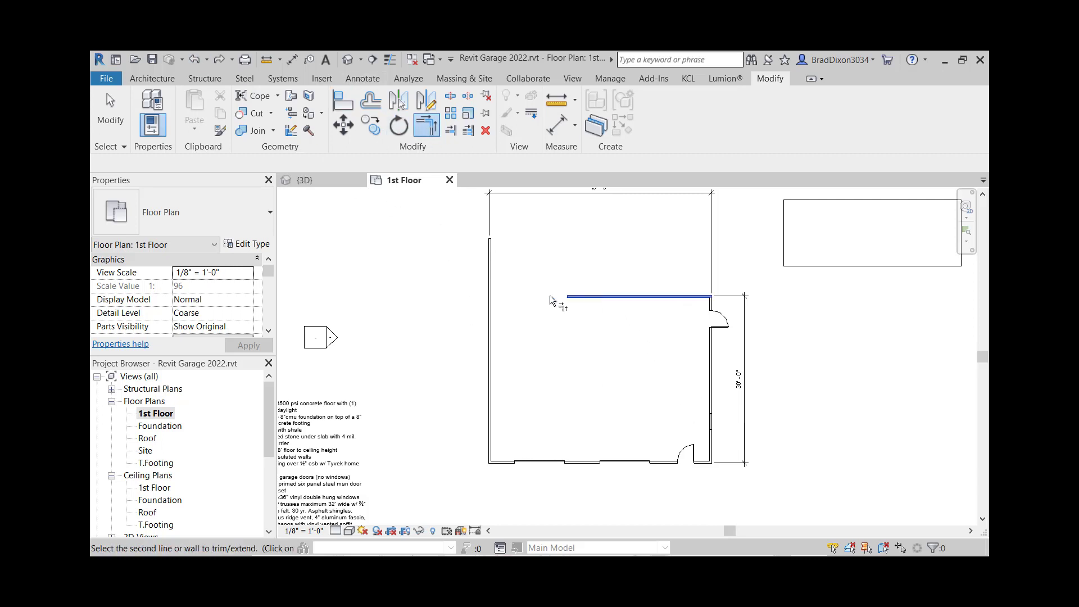
pyautogui.click(491, 332)
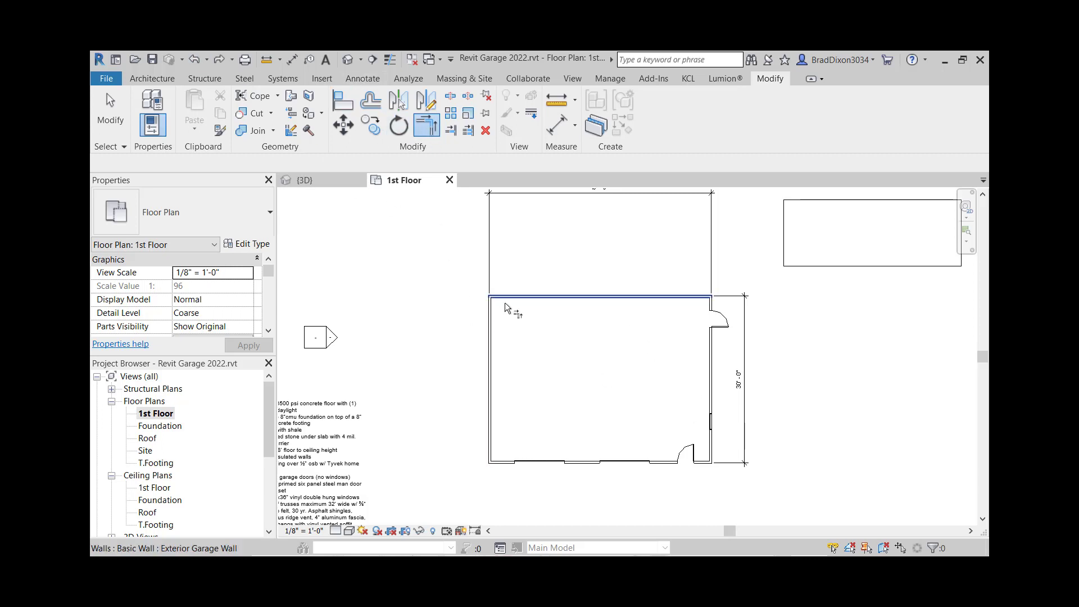
pyautogui.click(110, 112)
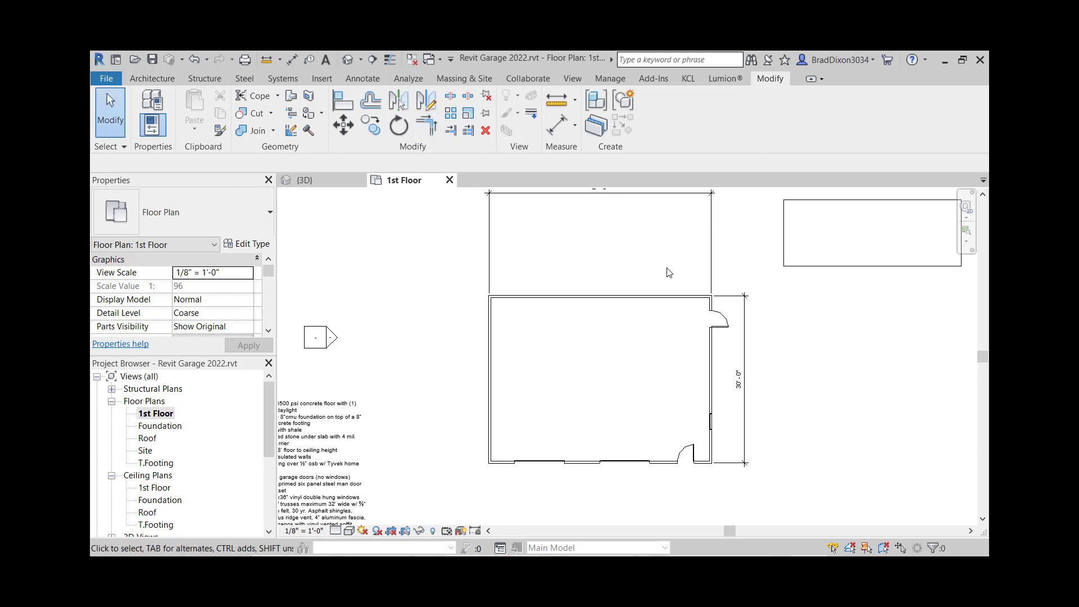
# Draw an Exterior Garage Wall about 10'-6" long behind the garage's left end, plus a perpendicular one about 10'-8" long down to the rear wall.
pyautogui.scroll(1, 669, 273)
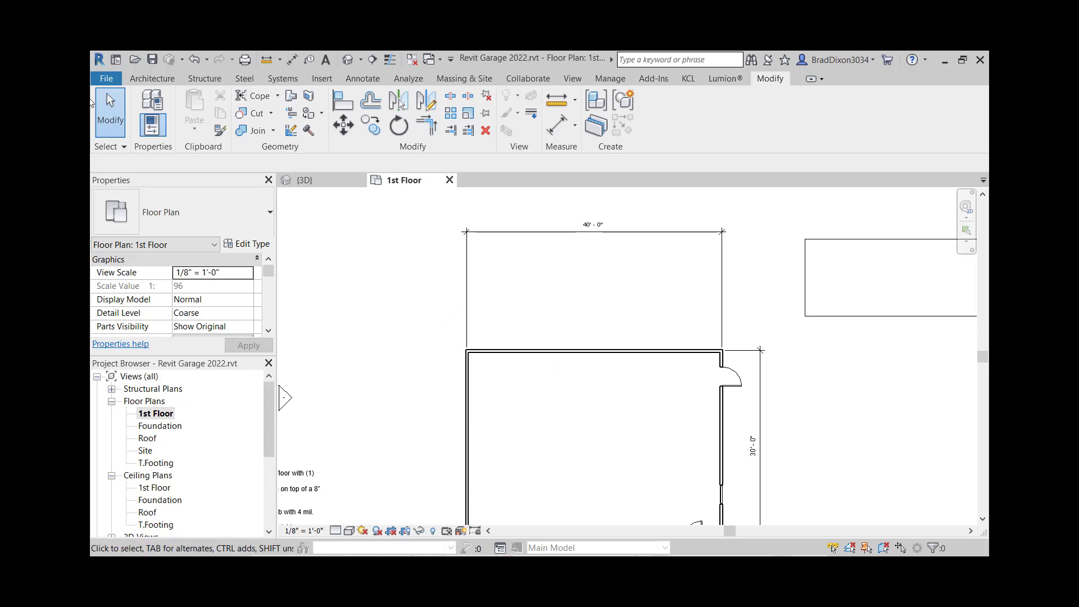
pyautogui.moveTo(545, 378)
pyautogui.mouseDown(button='middle')
pyautogui.moveTo(513, 335)
pyautogui.moveTo(539, 375)
pyautogui.mouseUp(button='middle')
pyautogui.click(152, 78)
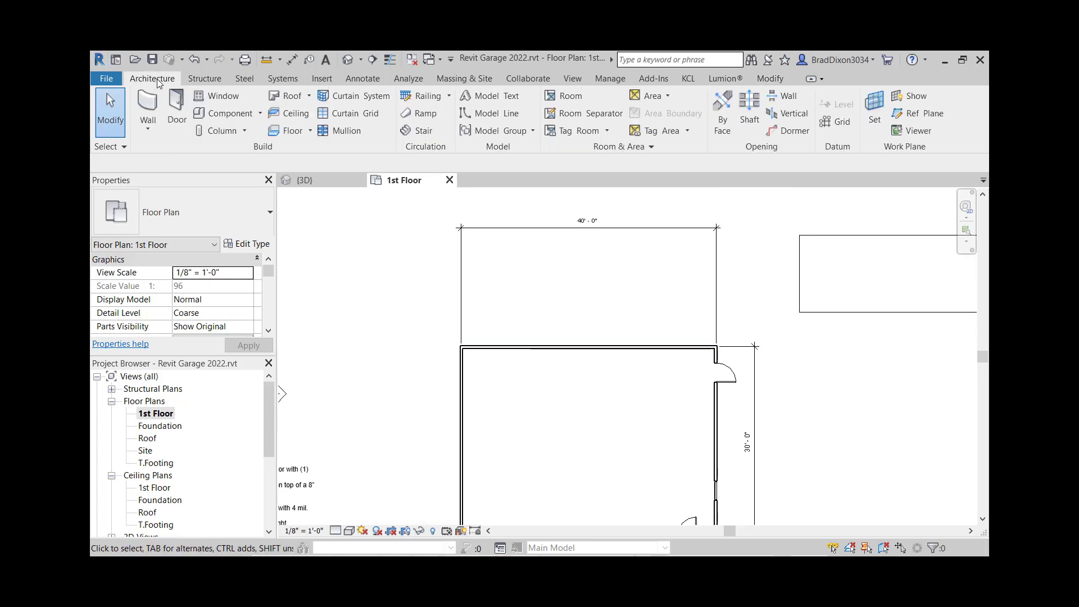
pyautogui.click(149, 107)
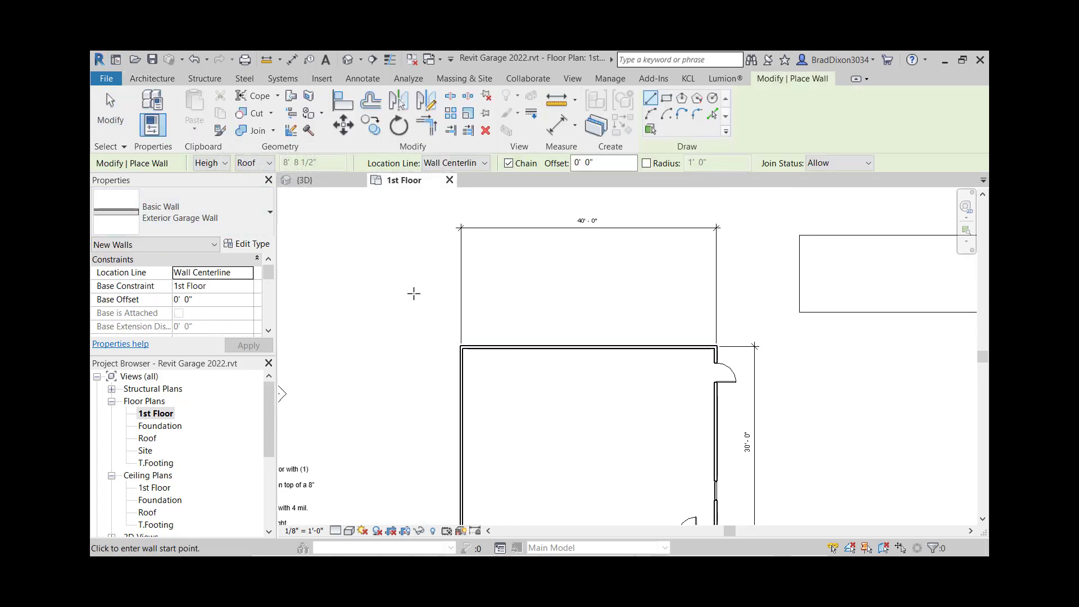
pyautogui.scroll(2, 459, 334)
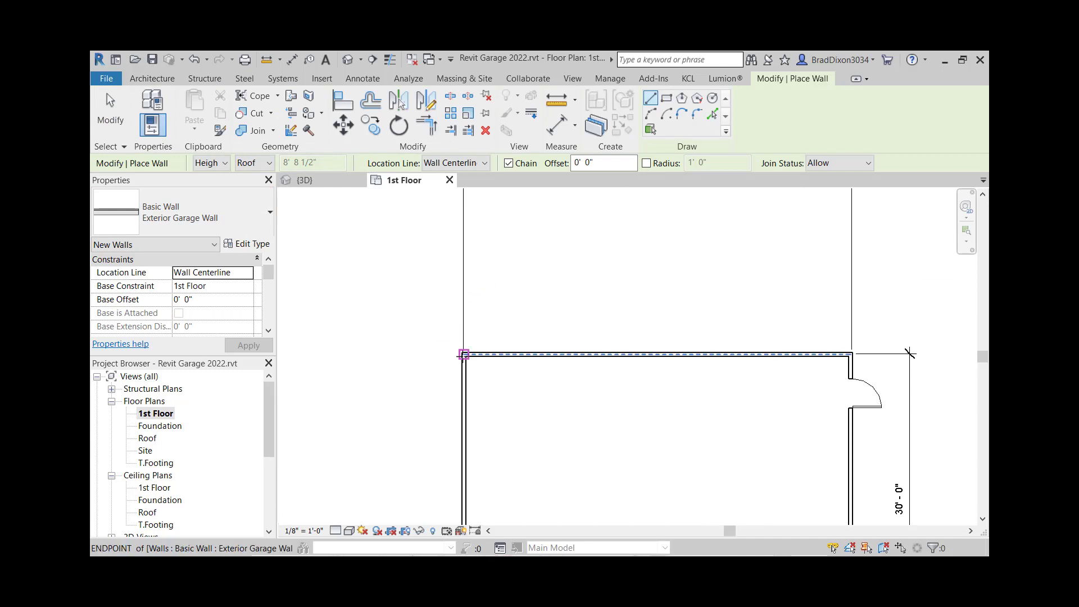
pyautogui.click(470, 251)
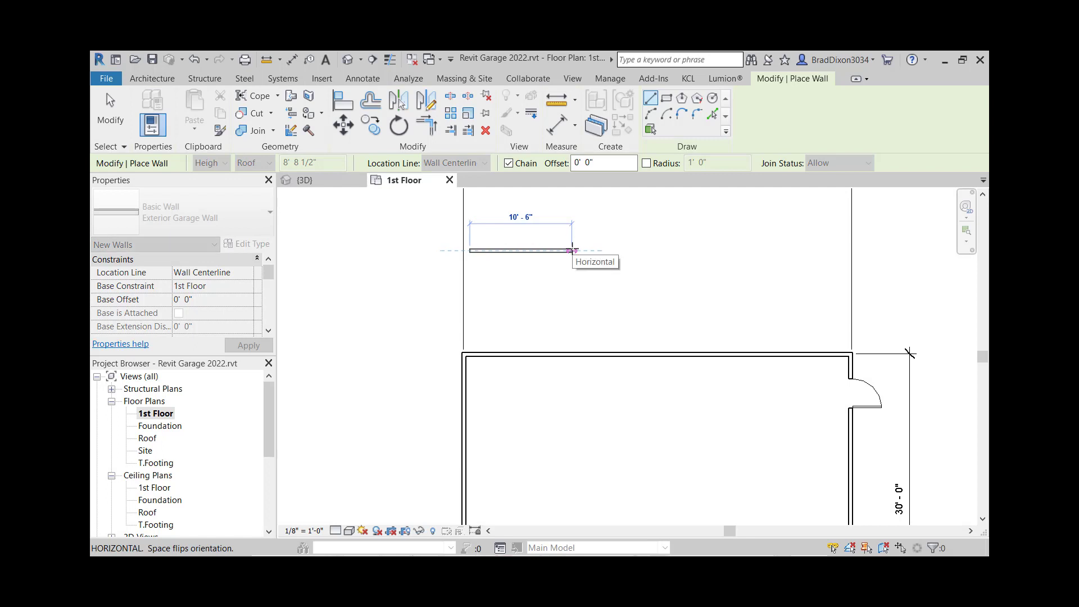
pyautogui.click(572, 250)
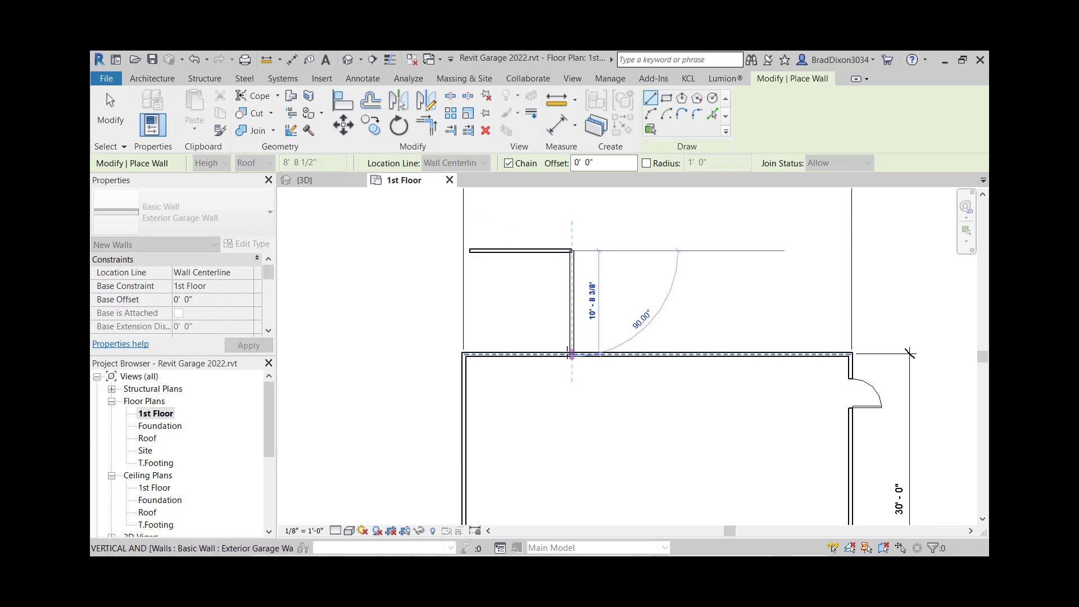
pyautogui.click(571, 354)
pyautogui.press('Escape')
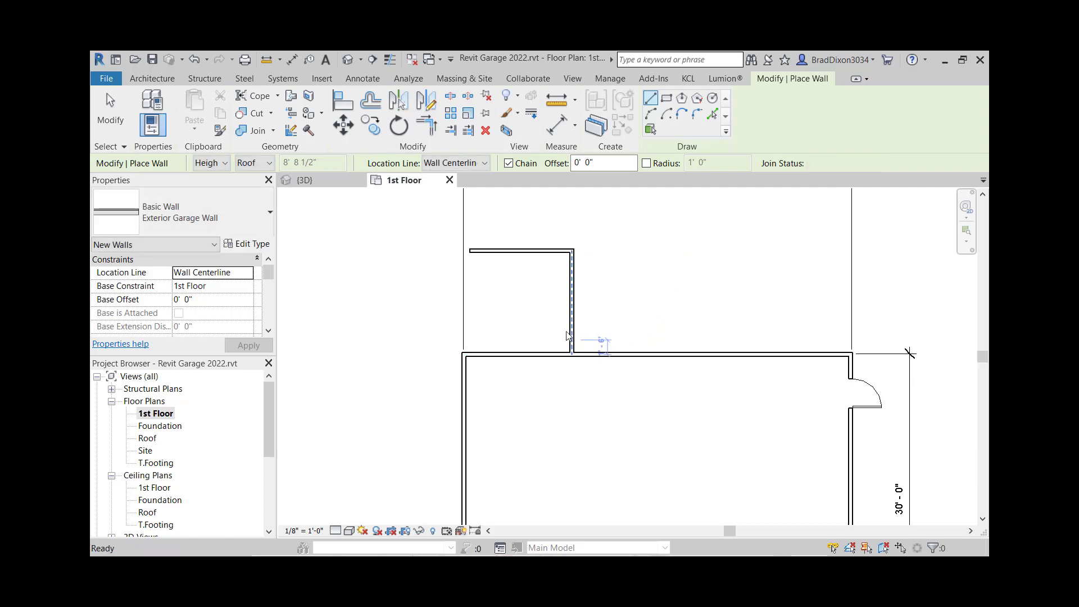
pyautogui.press('Escape')
# Trim/extend the garage's left wall to a corner with the new horizontal wall to close the bump-out.
pyautogui.click(465, 391)
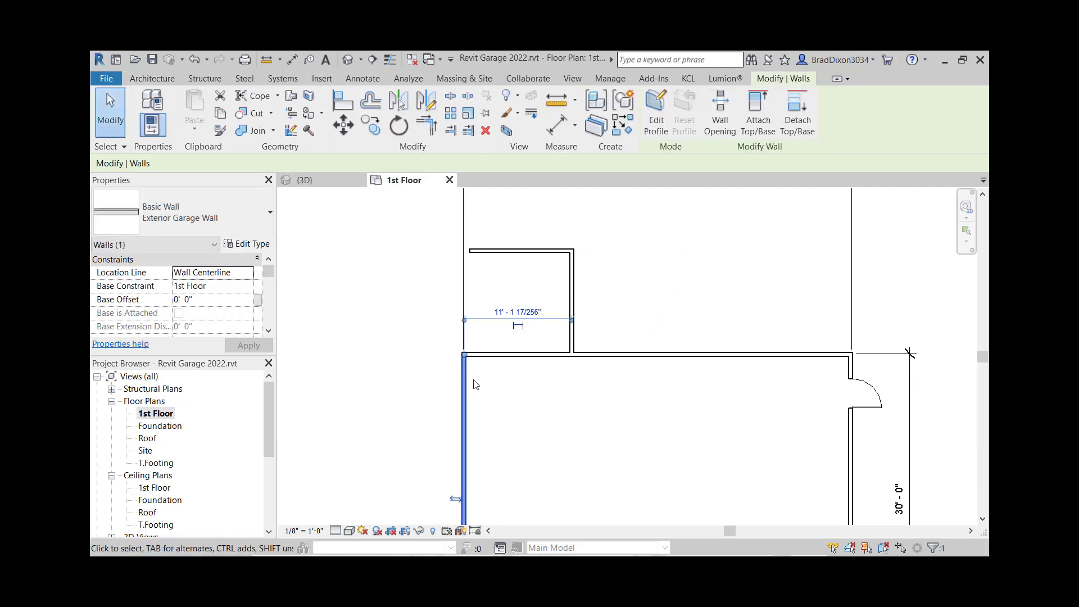
pyautogui.press('t')
pyautogui.press('r')
pyautogui.click(464, 397)
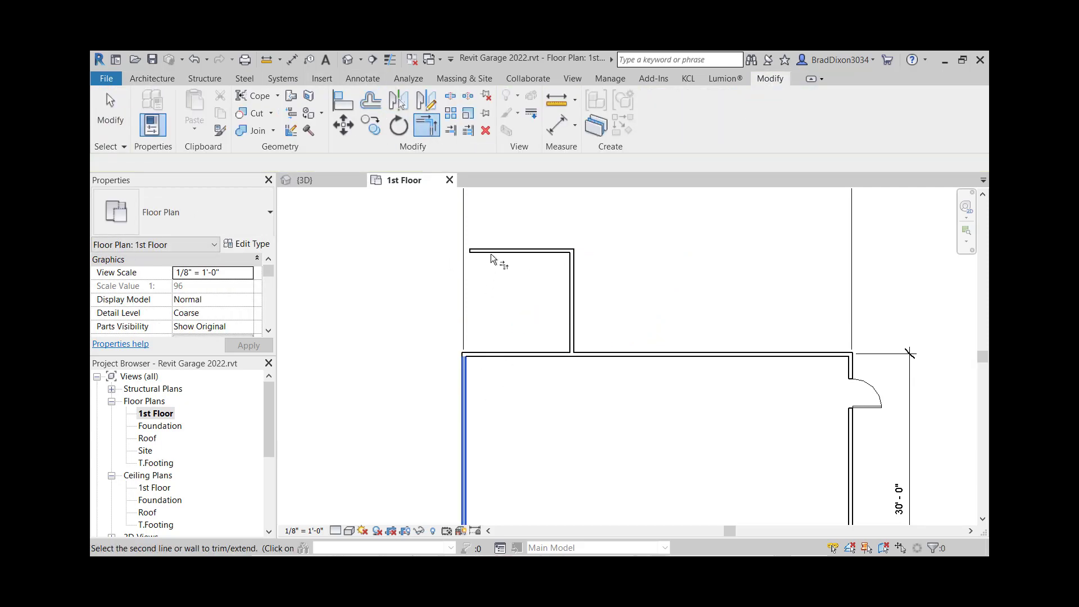
pyautogui.click(493, 251)
pyautogui.press('Escape')
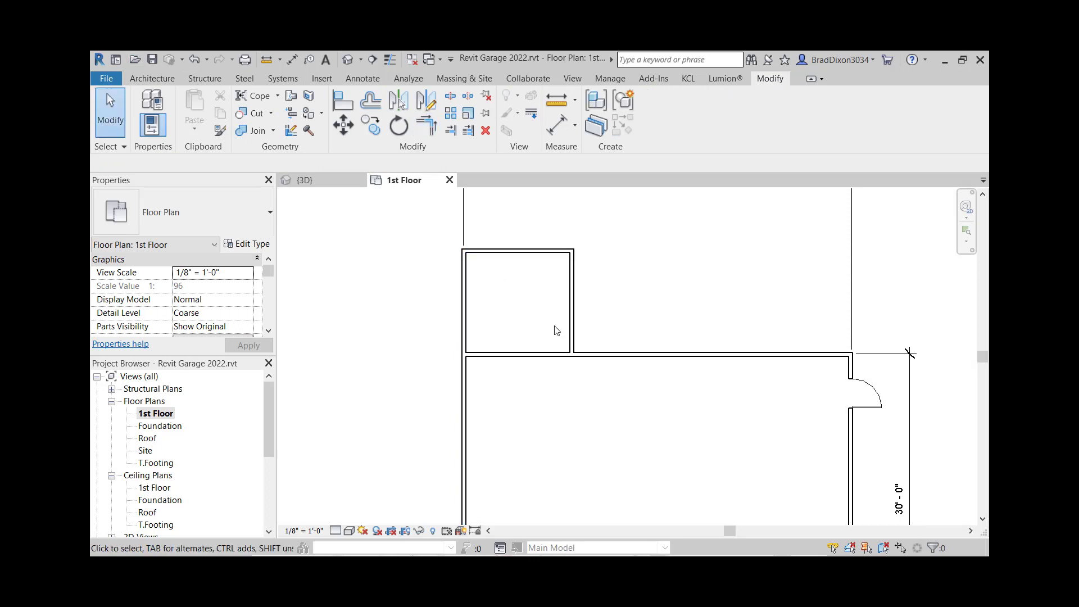
# Place an aligned dimension string across the left wall, the bump-out's right wall and the garage's right wall, just below the overall width dimension.
pyautogui.moveTo(557, 330); pyautogui.dragTo(570, 382, button='middle')
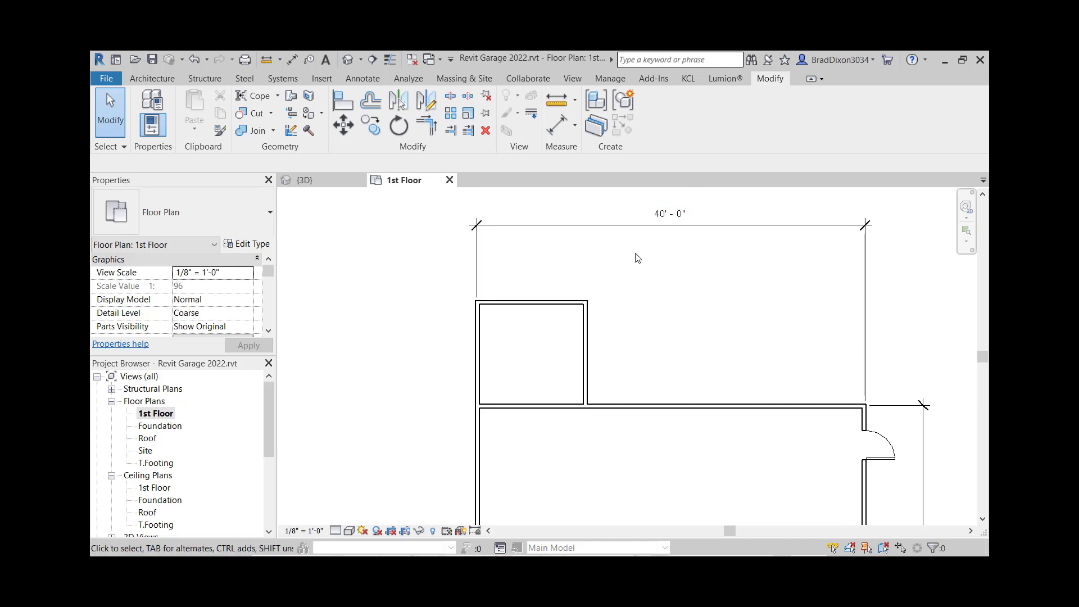
pyautogui.click(372, 79)
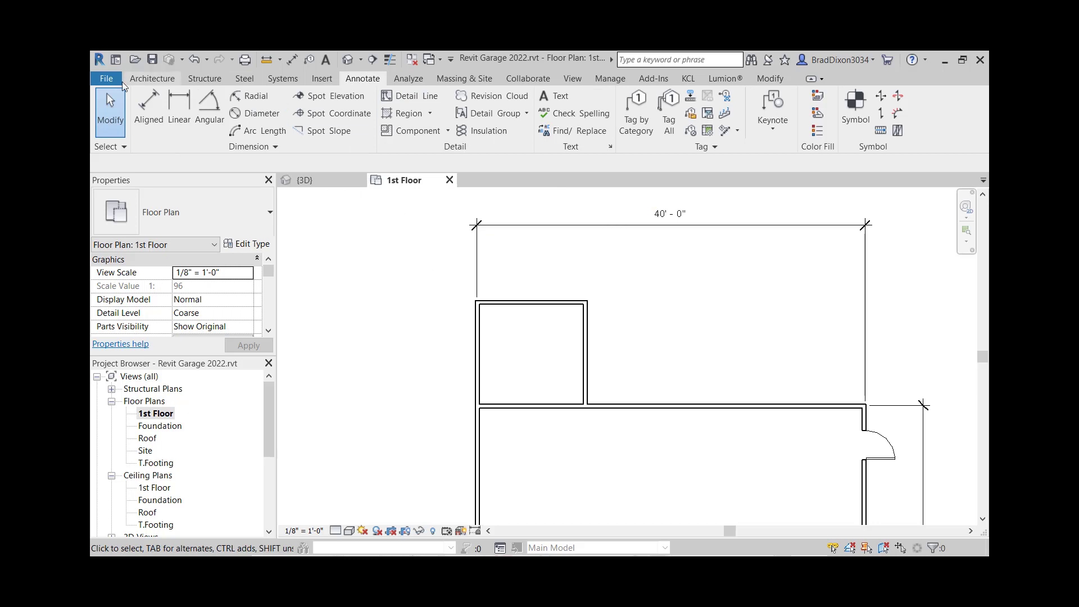
pyautogui.click(145, 106)
pyautogui.scroll(5, 467, 330)
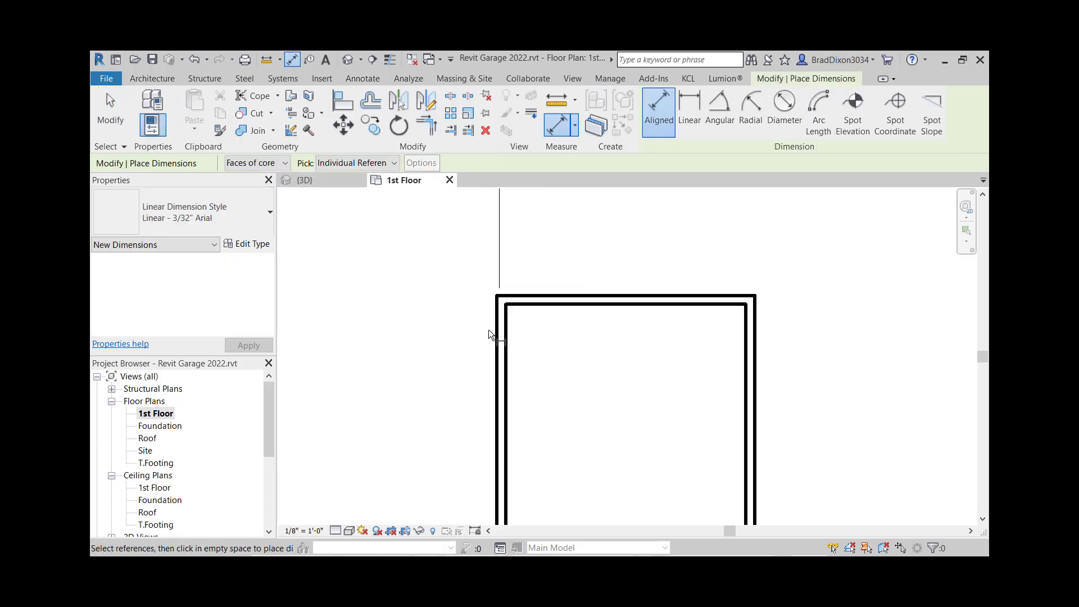
pyautogui.click(509, 330)
pyautogui.scroll(-3, 571, 345)
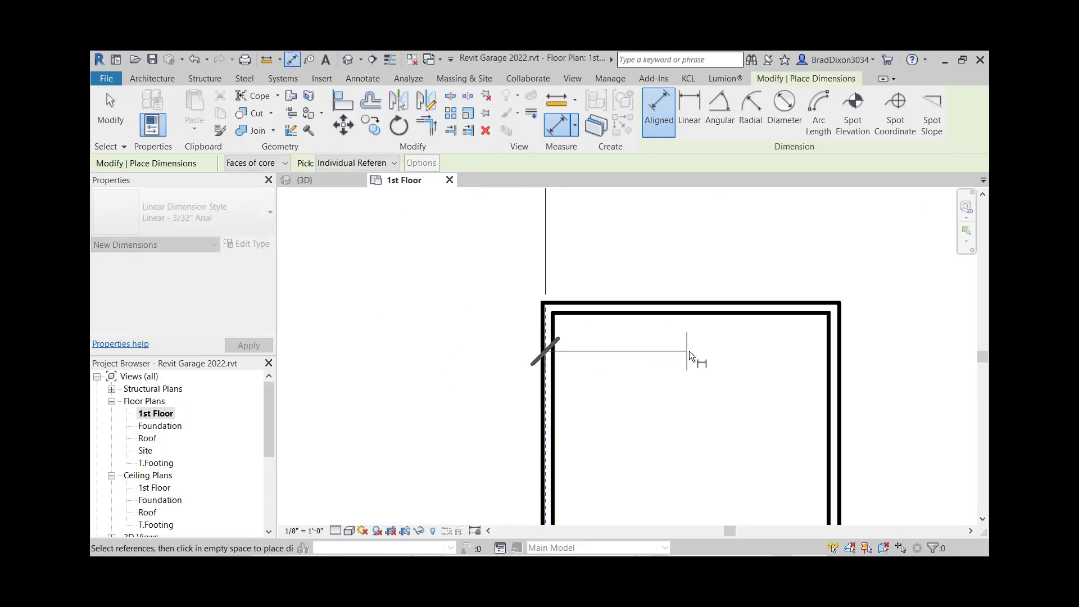
pyautogui.scroll(3, 835, 329)
pyautogui.press('Escape')
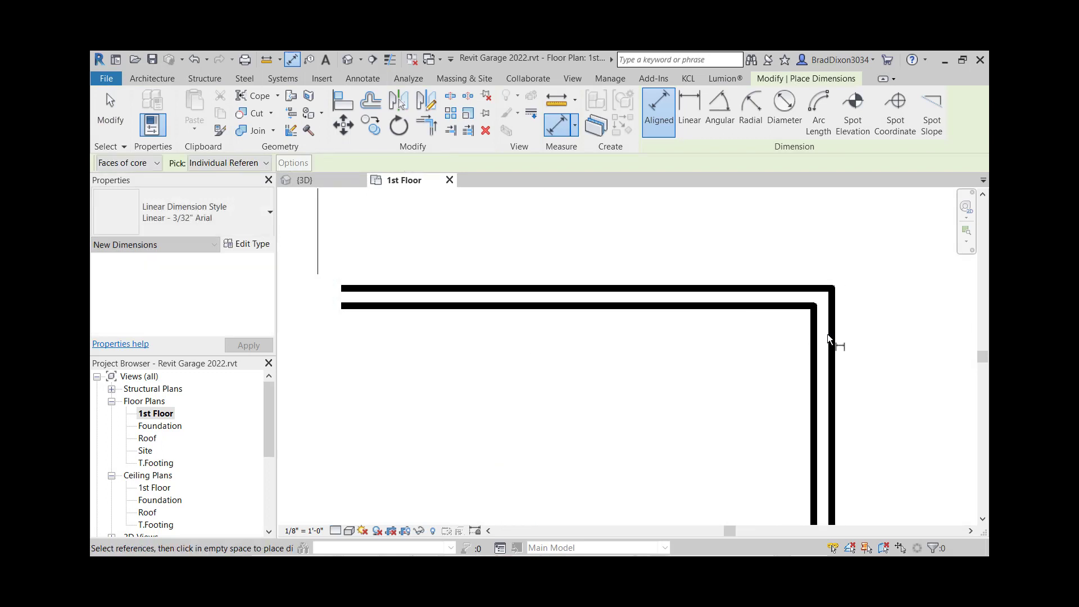
pyautogui.scroll(-2, 834, 331)
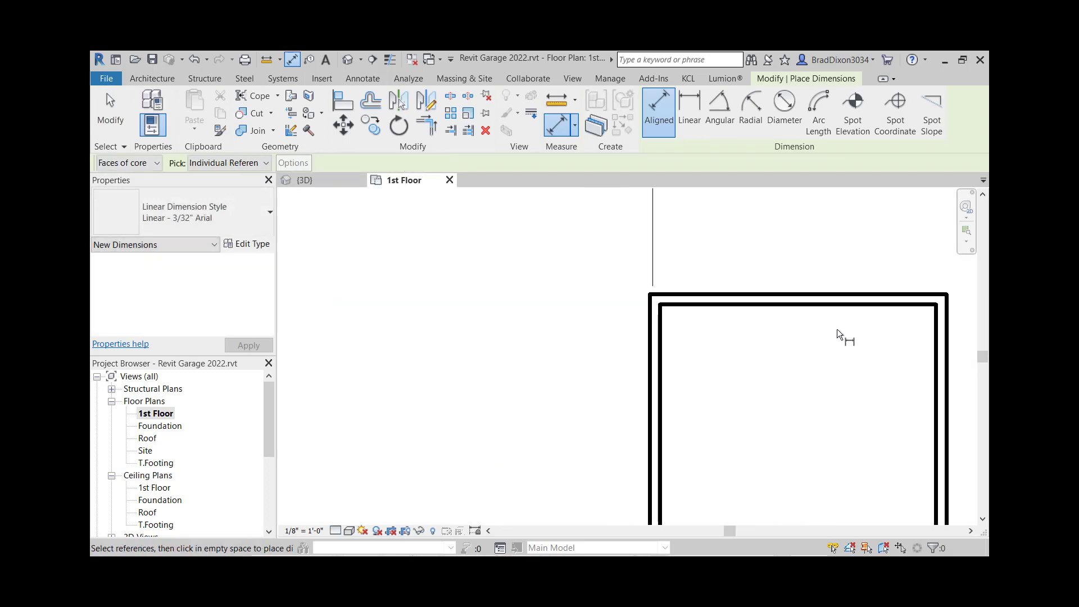
pyautogui.click(655, 361)
pyautogui.click(945, 337)
pyautogui.moveTo(935, 328); pyautogui.dragTo(655, 334, button='middle')
pyautogui.scroll(-3, 828, 326)
pyautogui.moveTo(859, 327); pyautogui.dragTo(470, 335, button='middle')
pyautogui.scroll(3, 821, 489)
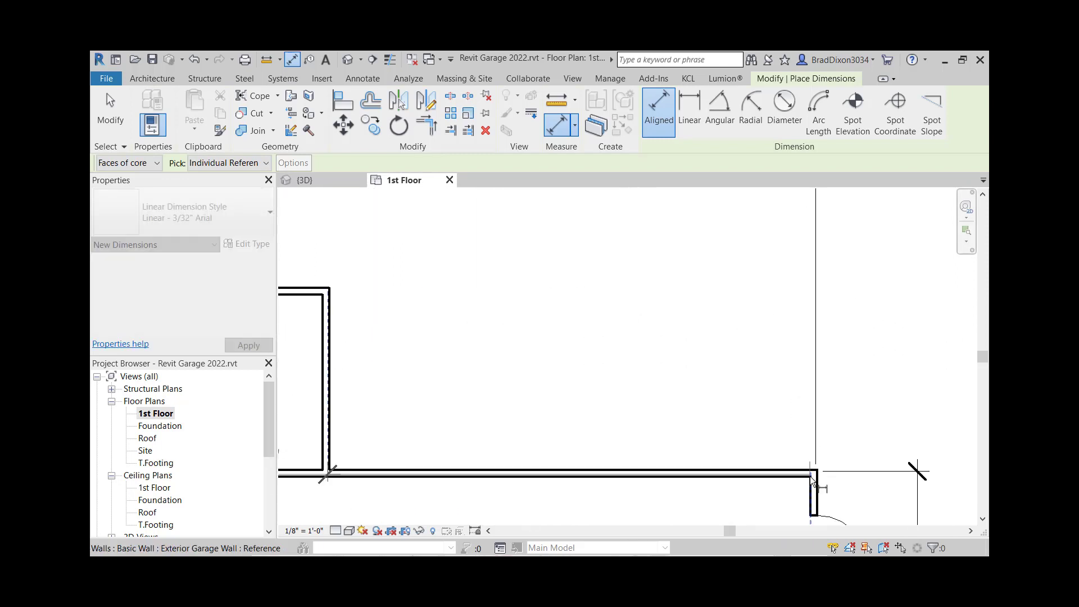
pyautogui.click(821, 490)
pyautogui.scroll(-4, 754, 313)
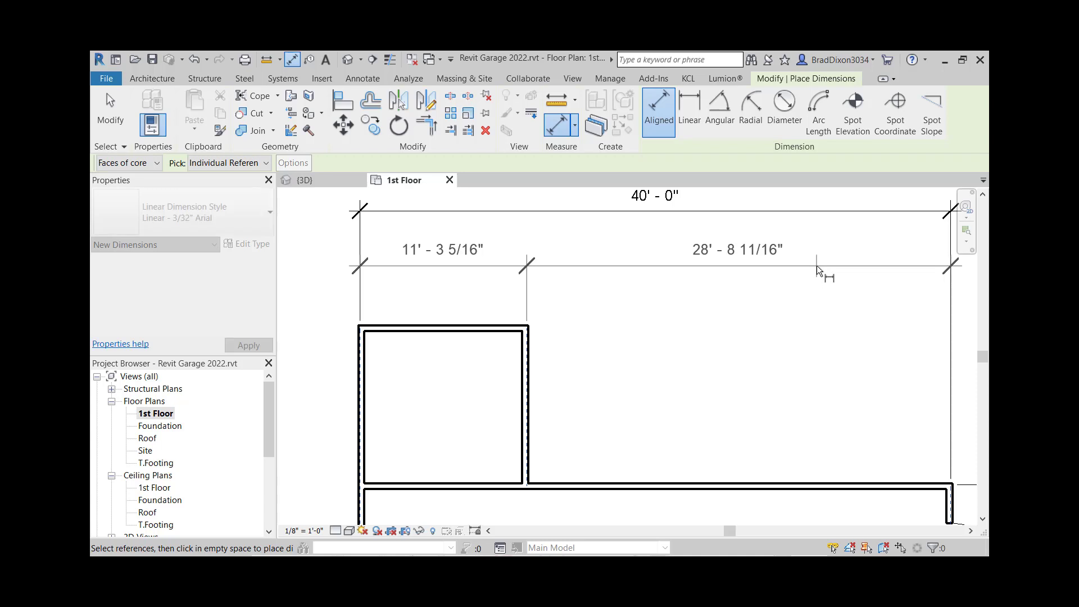
pyautogui.click(817, 265)
pyautogui.click(98, 117)
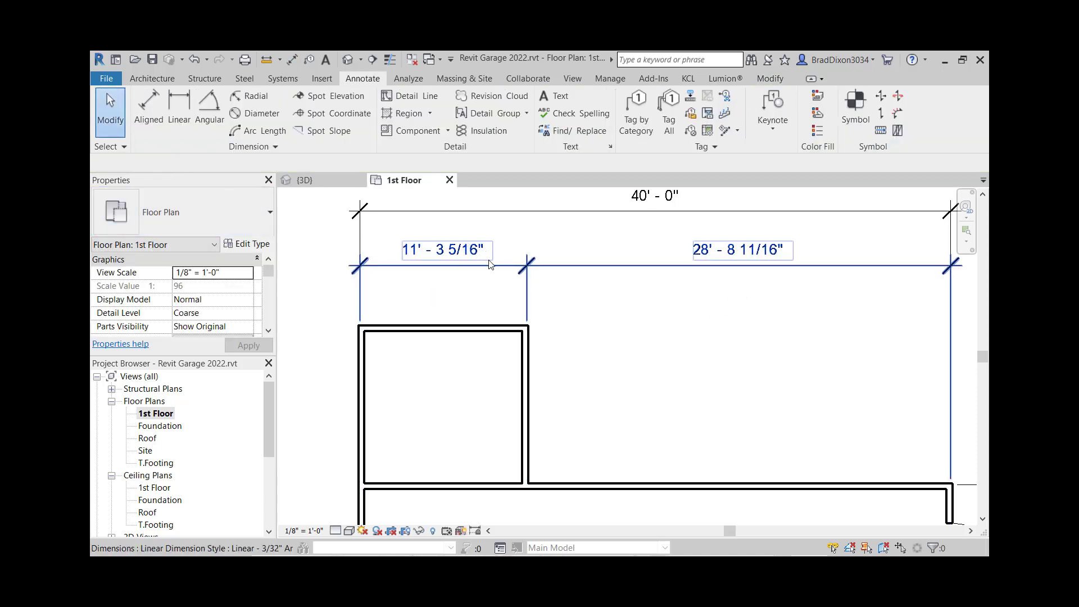
# Move the garage's left wall by setting the overall width dimension to 44'-0".
pyautogui.moveTo(733, 281); pyautogui.dragTo(730, 311, button='middle')
pyautogui.scroll(-3, 748, 360)
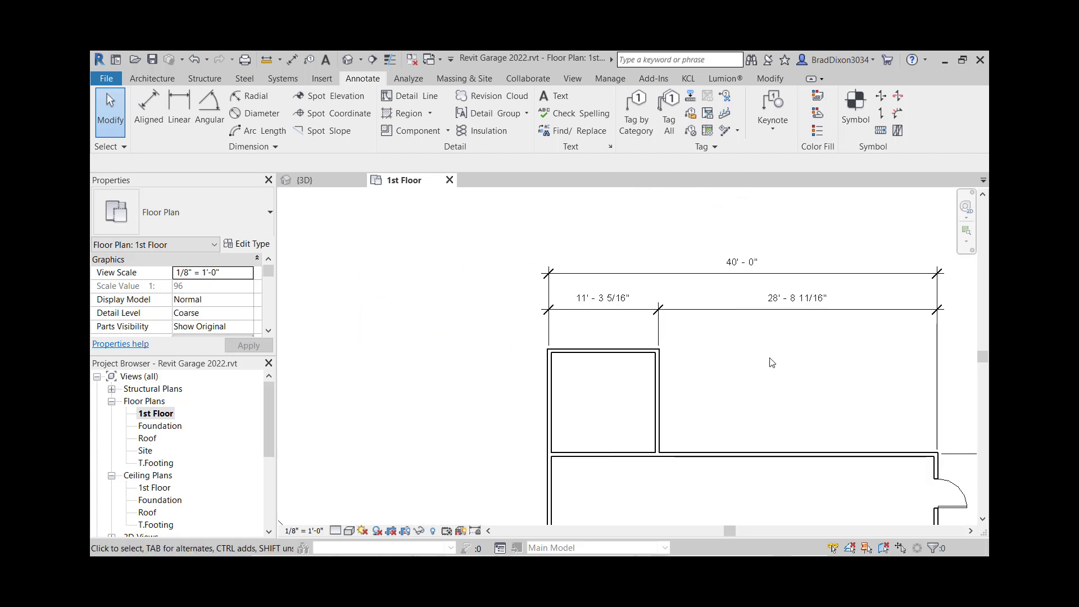
pyautogui.click(546, 485)
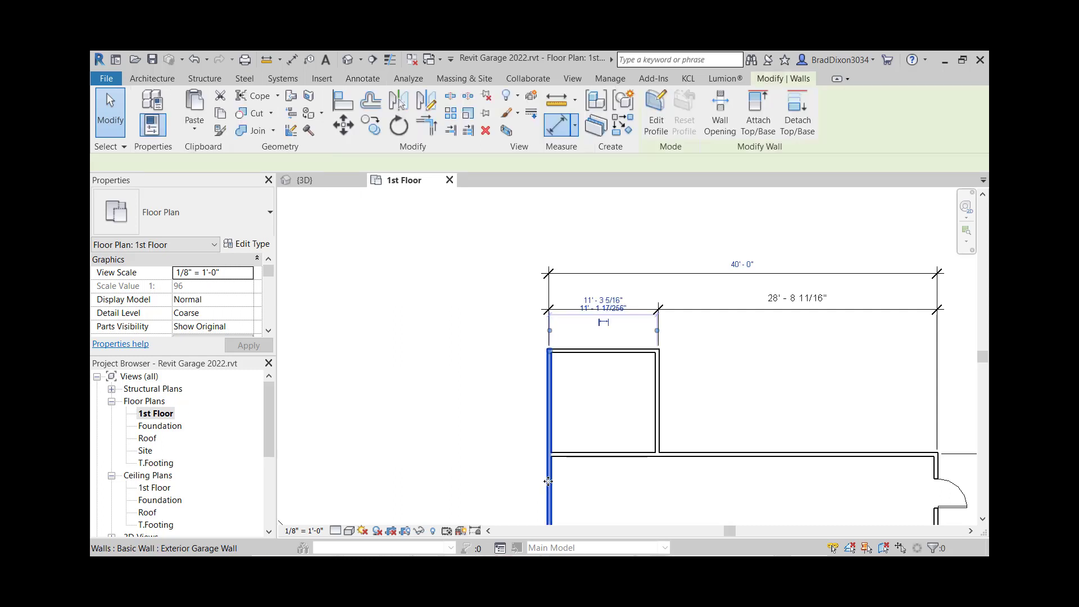
pyautogui.click(750, 266)
pyautogui.click(723, 257)
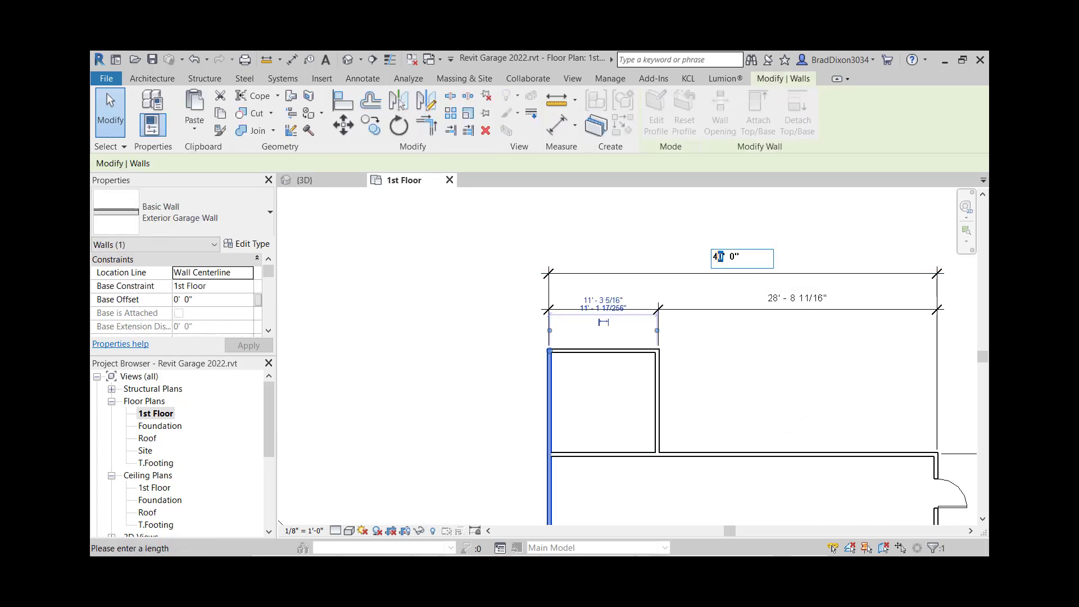
pyautogui.write('4')
pyautogui.press('Return')
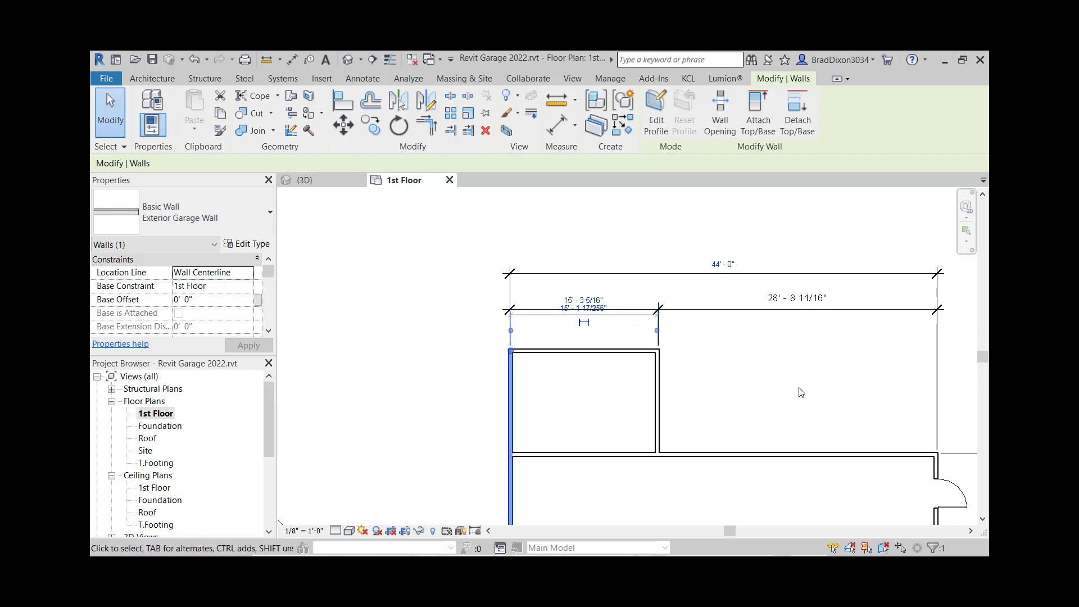
# Move the garage's front wall by setting the depth dimension beside the right wall to 28'-0".
pyautogui.click(808, 366)
pyautogui.scroll(-2, 828, 395)
pyautogui.moveTo(834, 410); pyautogui.dragTo(739, 291, button='middle')
pyautogui.moveTo(830, 438); pyautogui.dragTo(793, 341, button='middle')
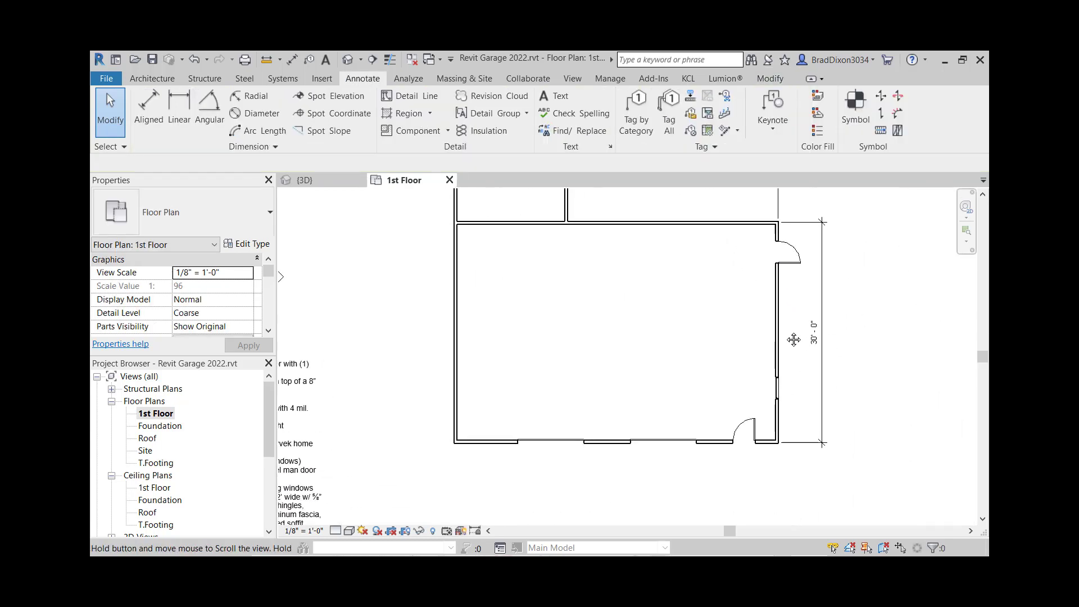
pyautogui.moveTo(774, 245); pyautogui.dragTo(799, 342, button='middle')
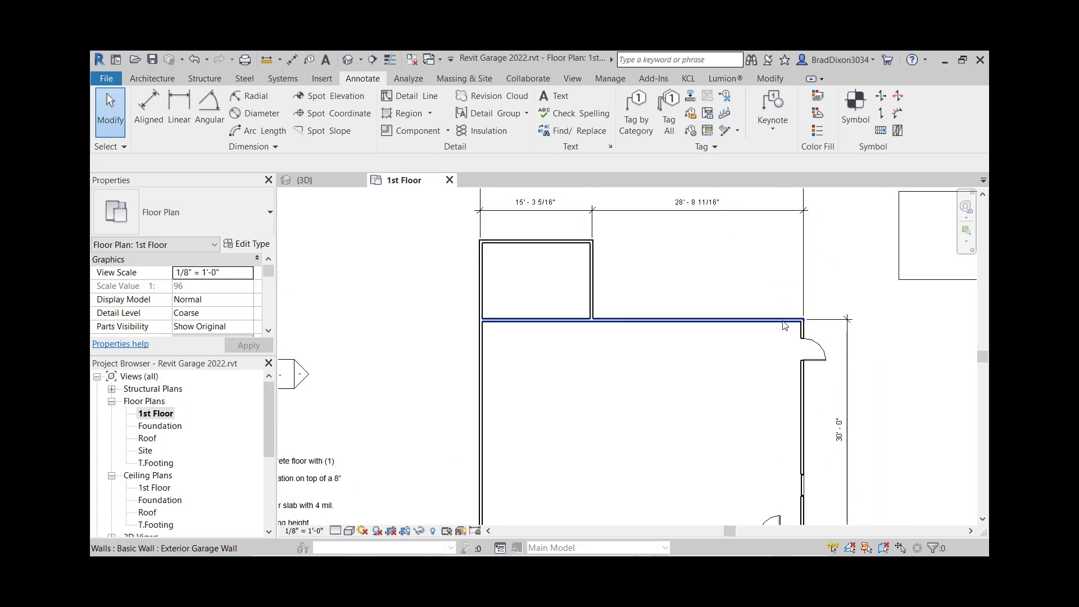
pyautogui.click(781, 324)
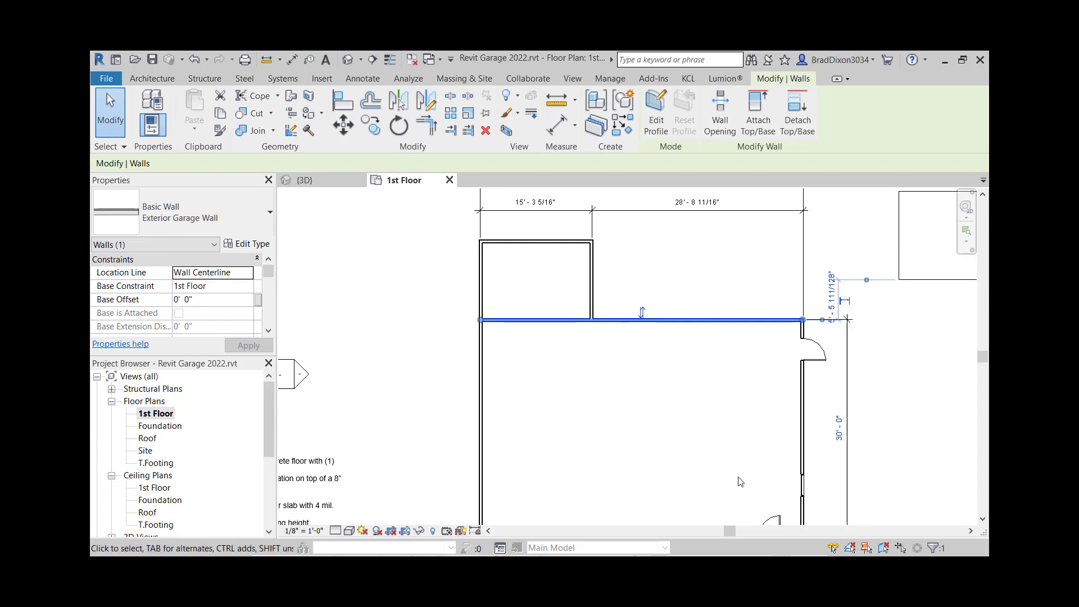
pyautogui.moveTo(740, 482); pyautogui.dragTo(757, 429, button='middle')
pyautogui.click(758, 427)
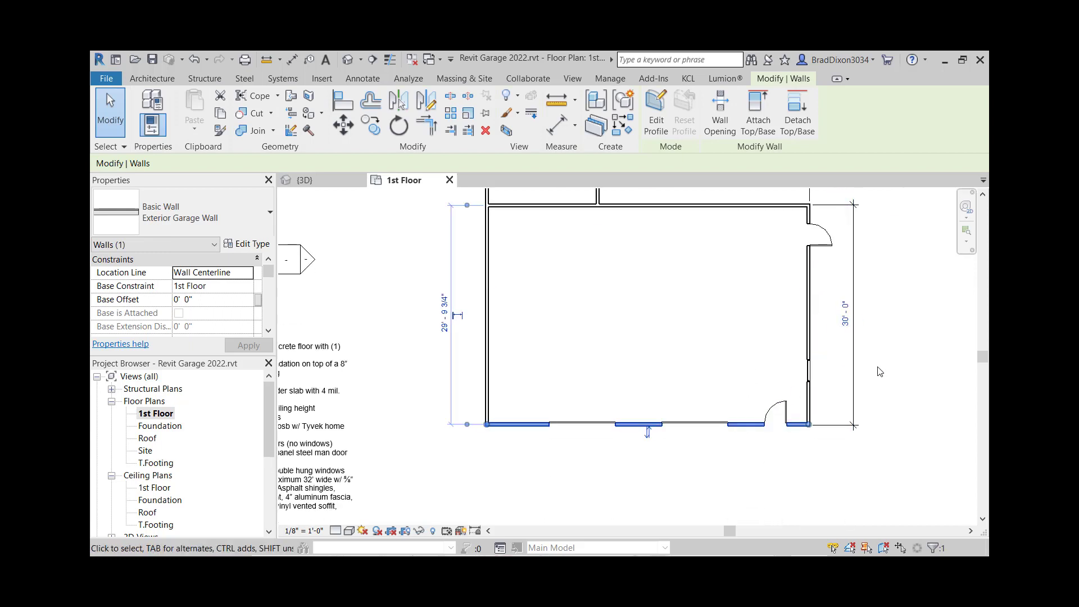
pyautogui.click(847, 314)
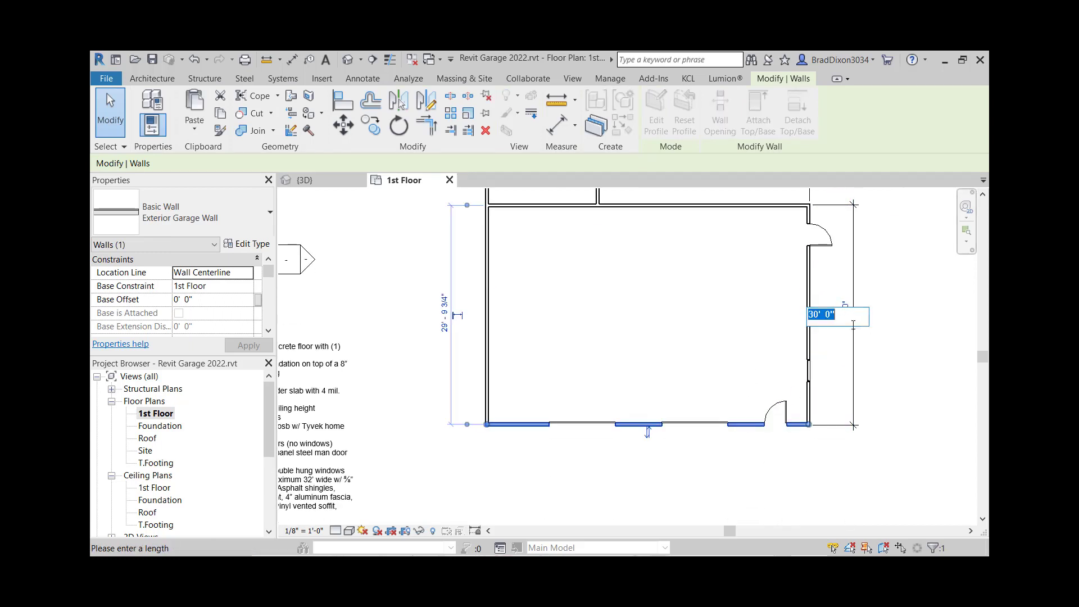
pyautogui.press('Return')
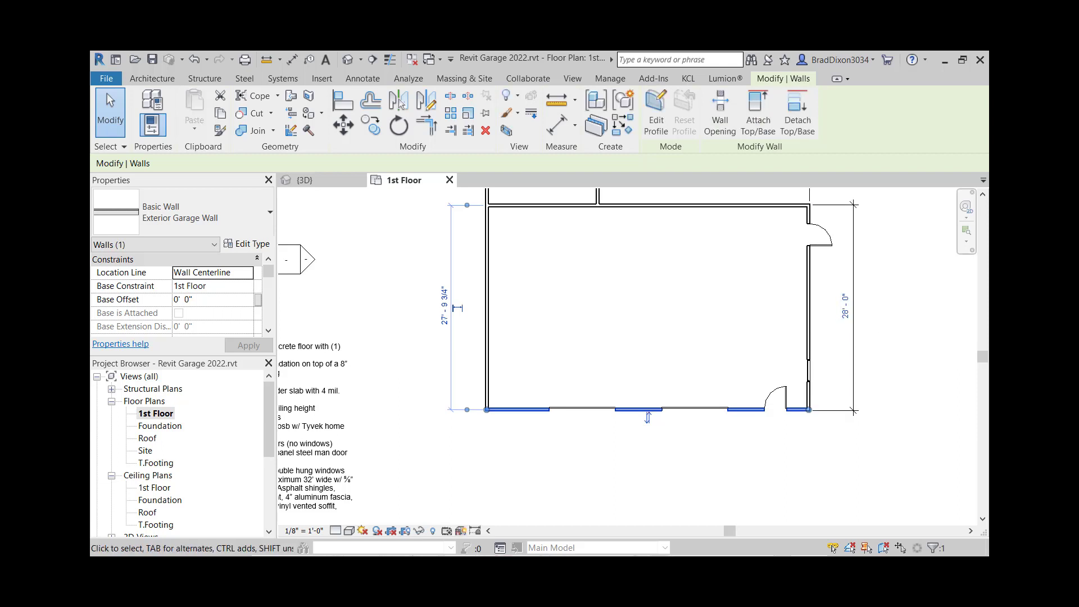
# Trim the garage's rear wall and the bump-out's right wall to a corner, opening the bump-out to the garage.
pyautogui.scroll(-3, 771, 397)
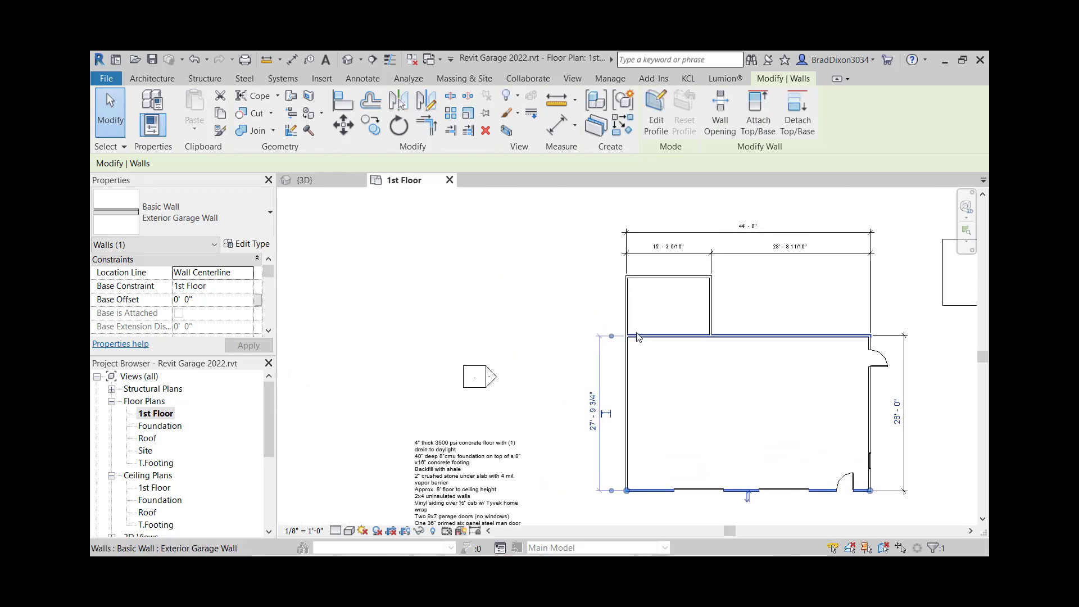
pyautogui.click(427, 125)
pyautogui.click(725, 336)
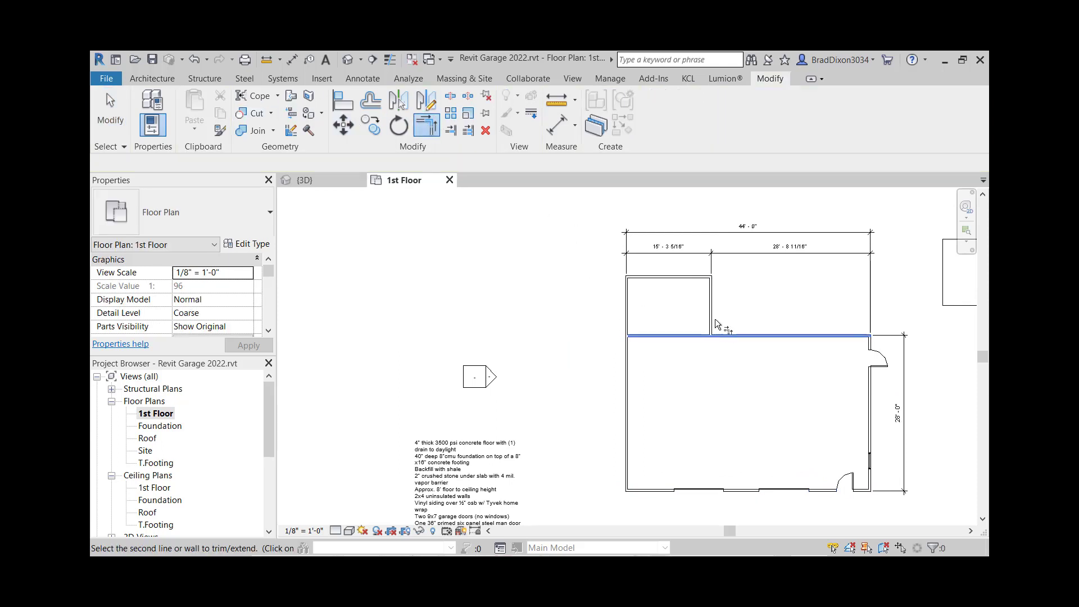
pyautogui.click(713, 311)
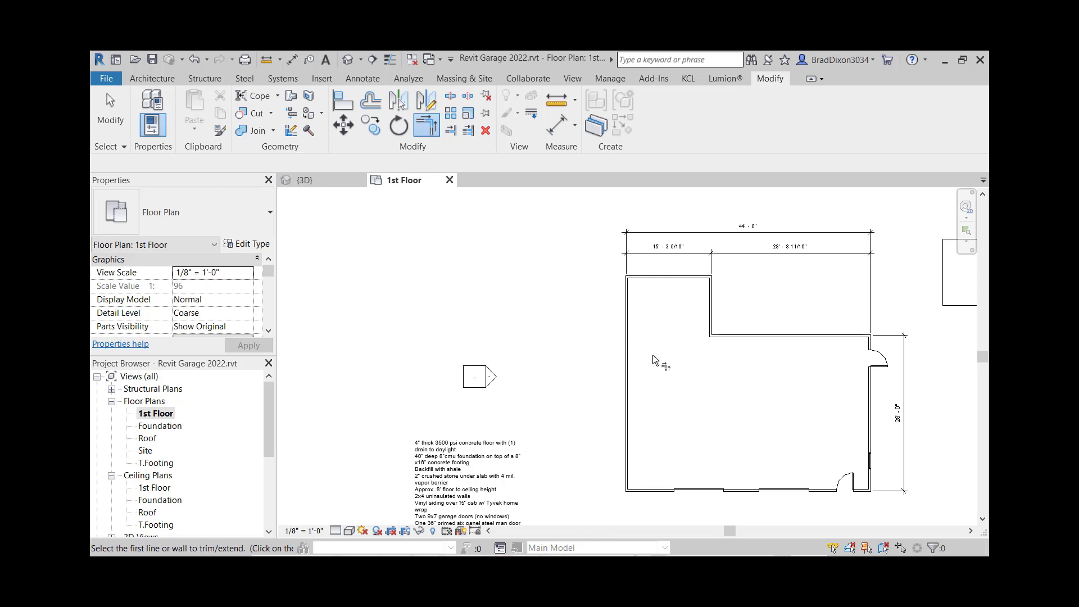
pyautogui.press('Escape')
pyautogui.press('Escape')
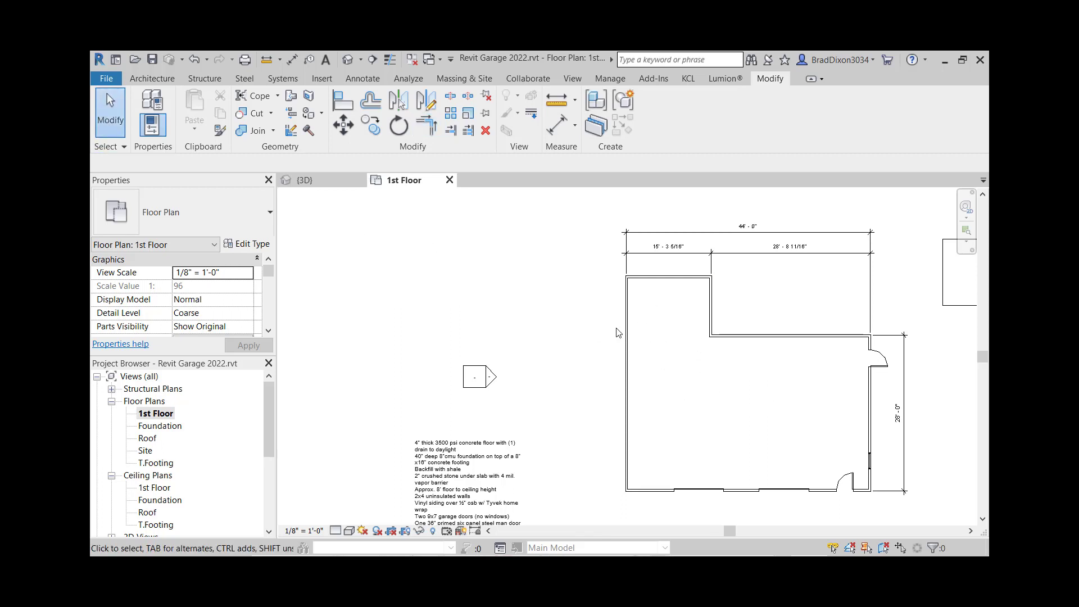
# Move the bump-out's right wall by setting its distance to the garage's right wall to 32'-0".
pyautogui.scroll(2, 696, 269)
pyautogui.click(651, 245)
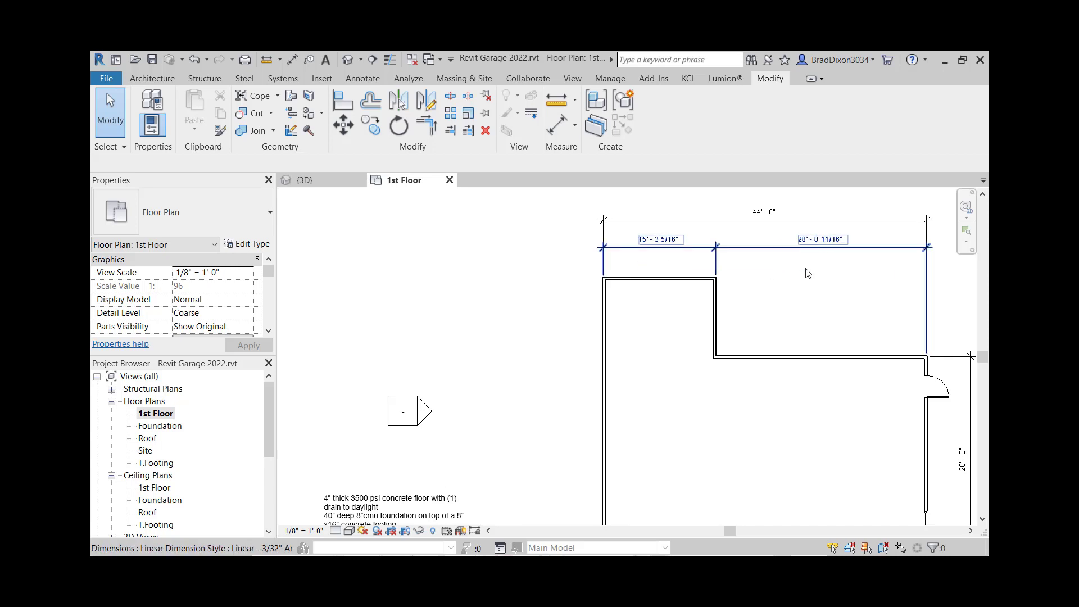
pyautogui.press('Escape')
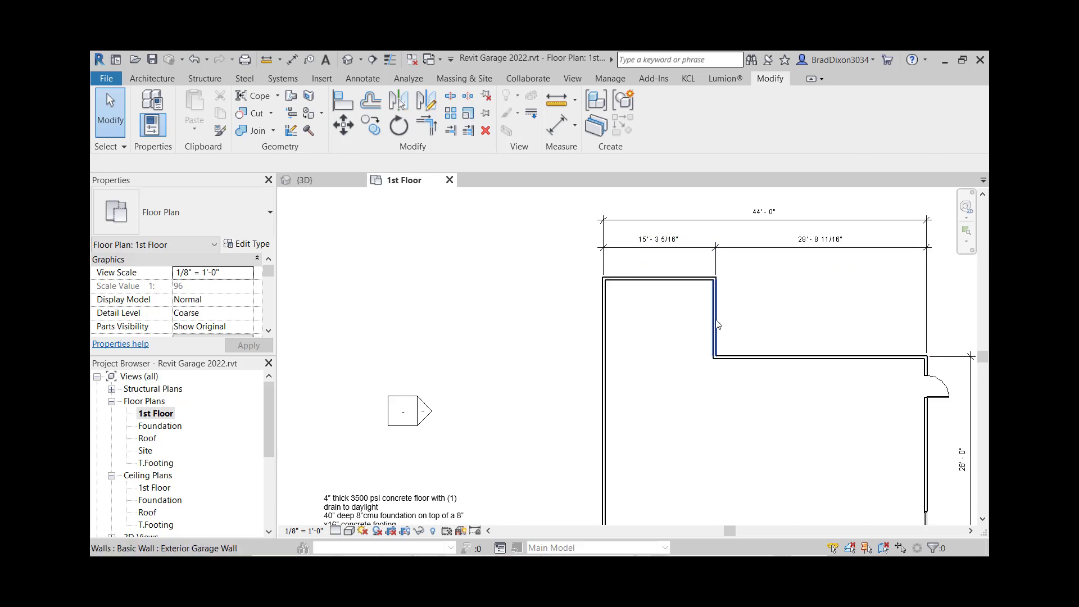
pyautogui.click(717, 324)
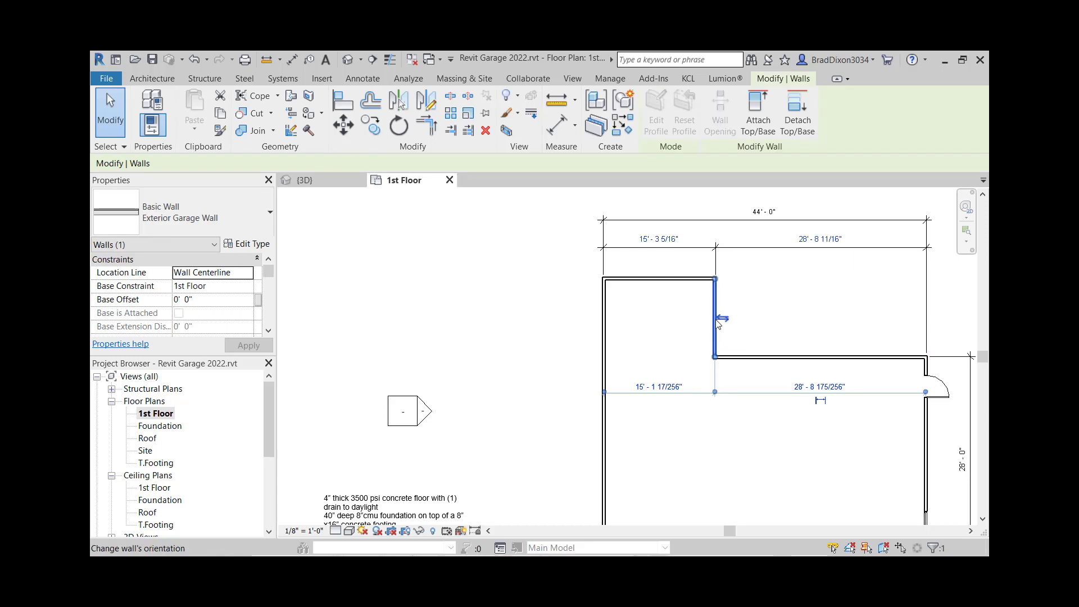
pyautogui.click(820, 240)
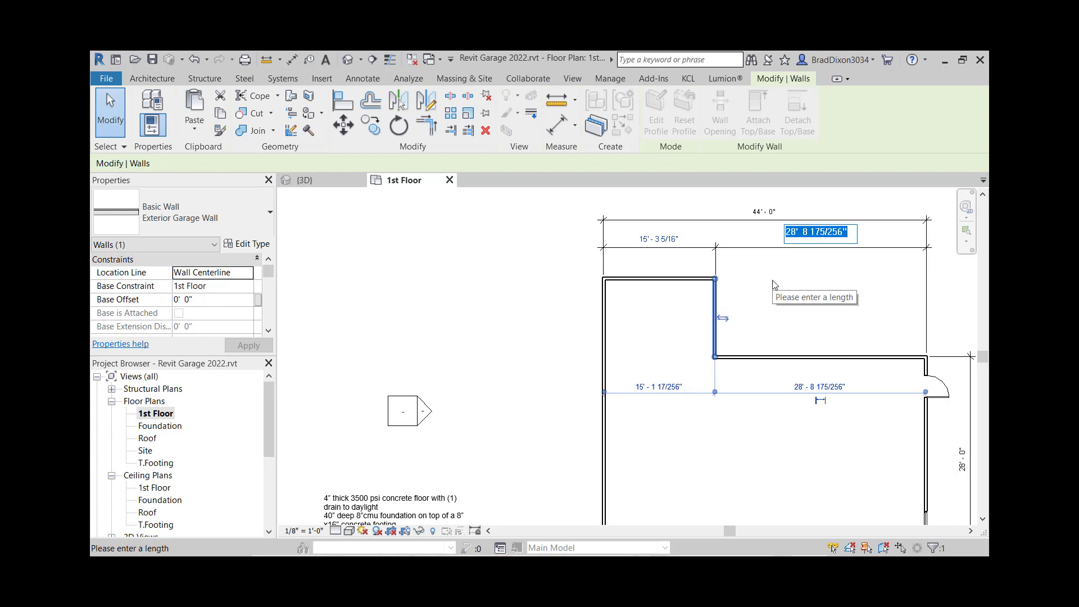
pyautogui.write('32')
pyautogui.press('Return')
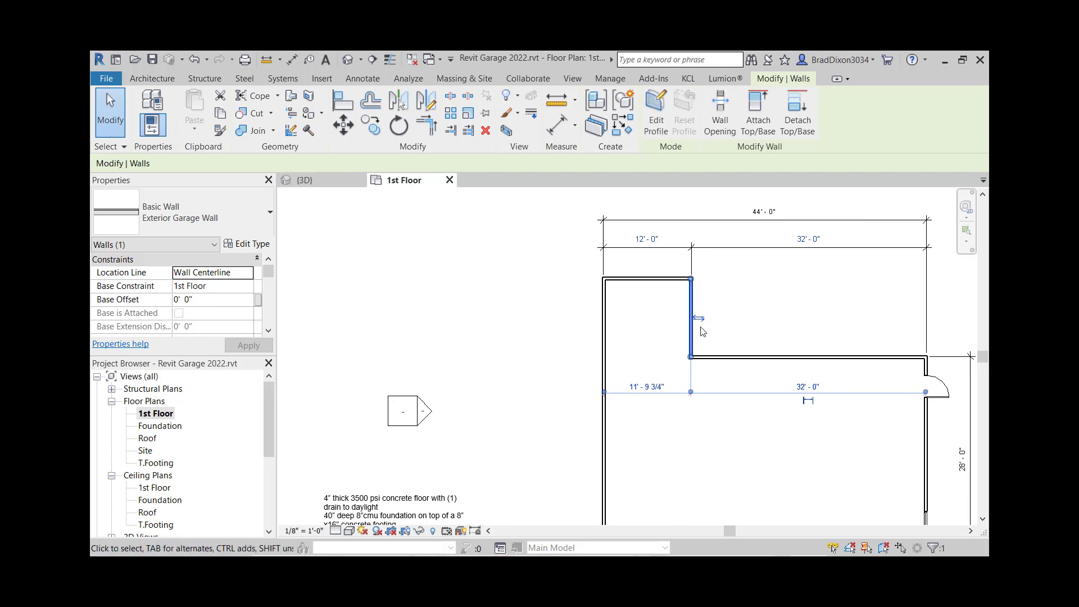
# Set the distance between the bump-out's right wall and the garage's right wall to 34'-0".
pyautogui.click(802, 246)
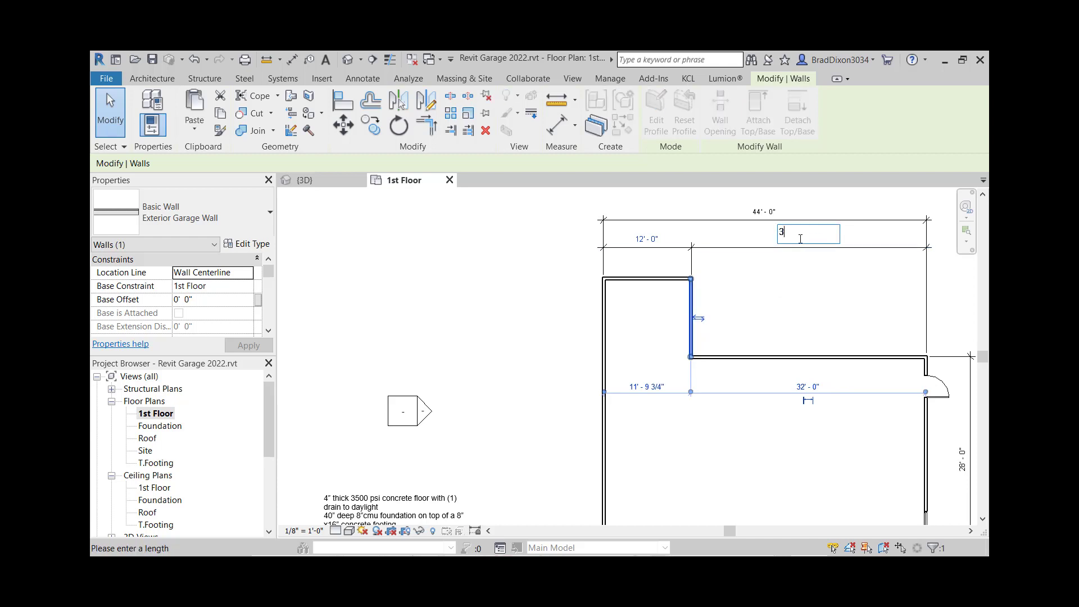
pyautogui.write('34')
pyautogui.press('Return')
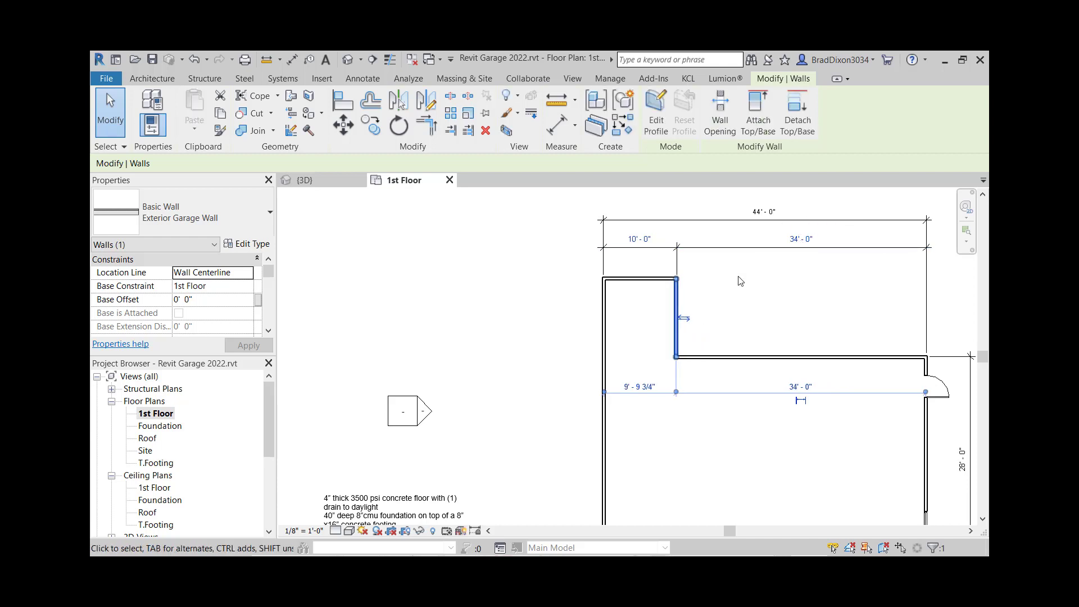
pyautogui.click(755, 312)
pyautogui.moveTo(795, 313); pyautogui.dragTo(723, 316, button='middle')
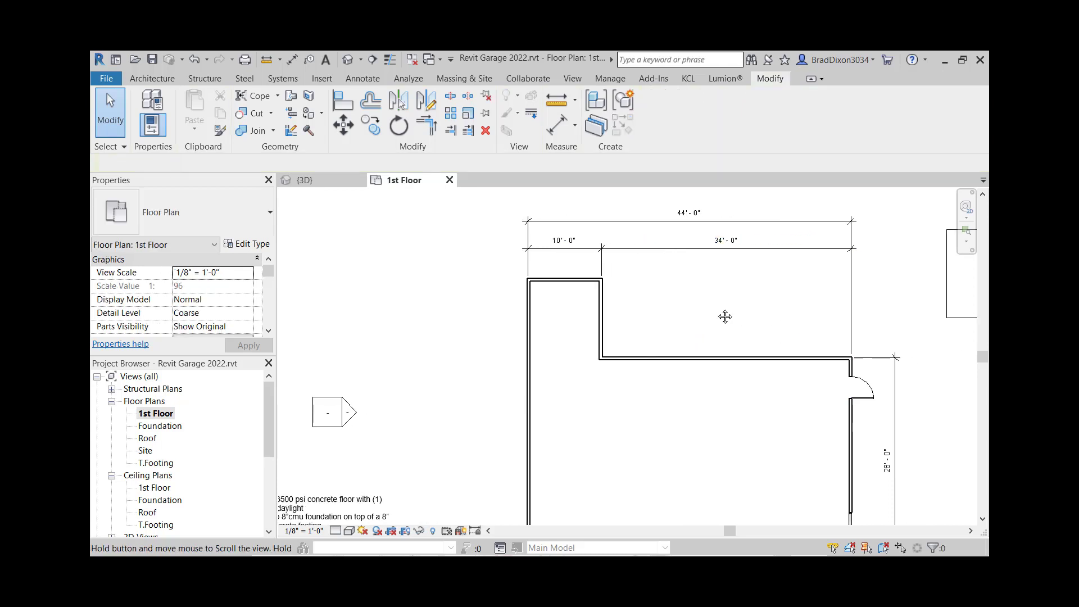
# Place an aligned dimension string across the bump-out's rear wall, the garage's rear wall and the front wall, just outside the right wall.
pyautogui.click(151, 78)
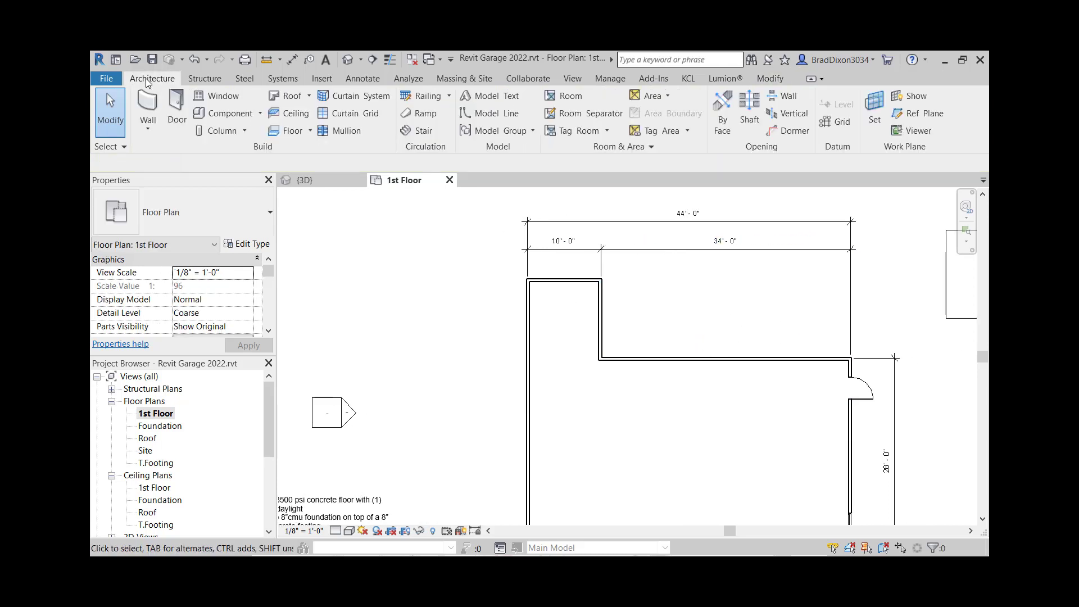
pyautogui.click(376, 82)
pyautogui.click(141, 107)
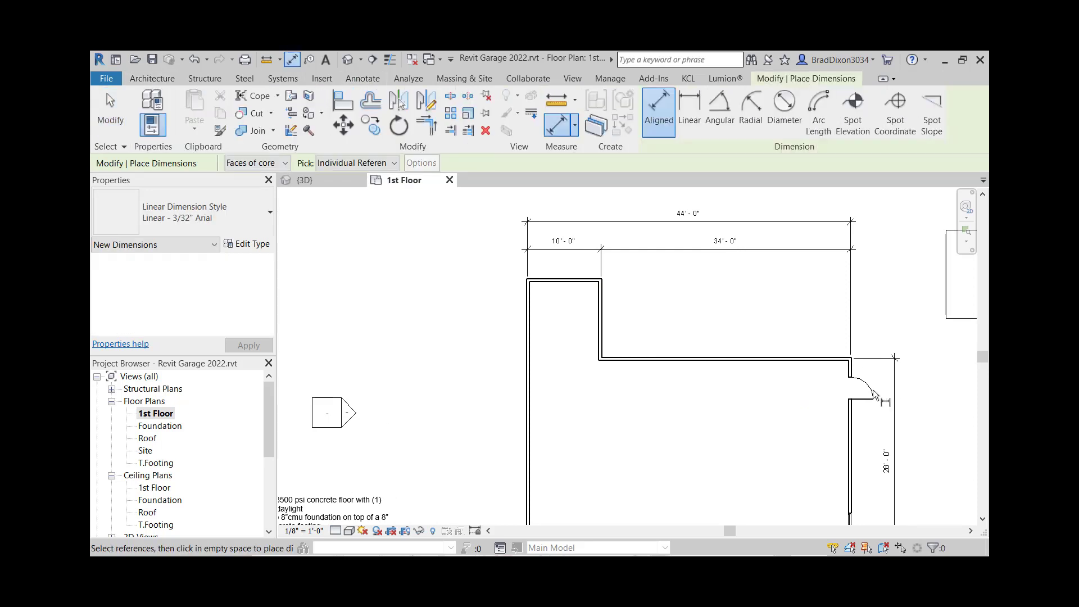
pyautogui.scroll(2, 585, 284)
pyautogui.click(586, 279)
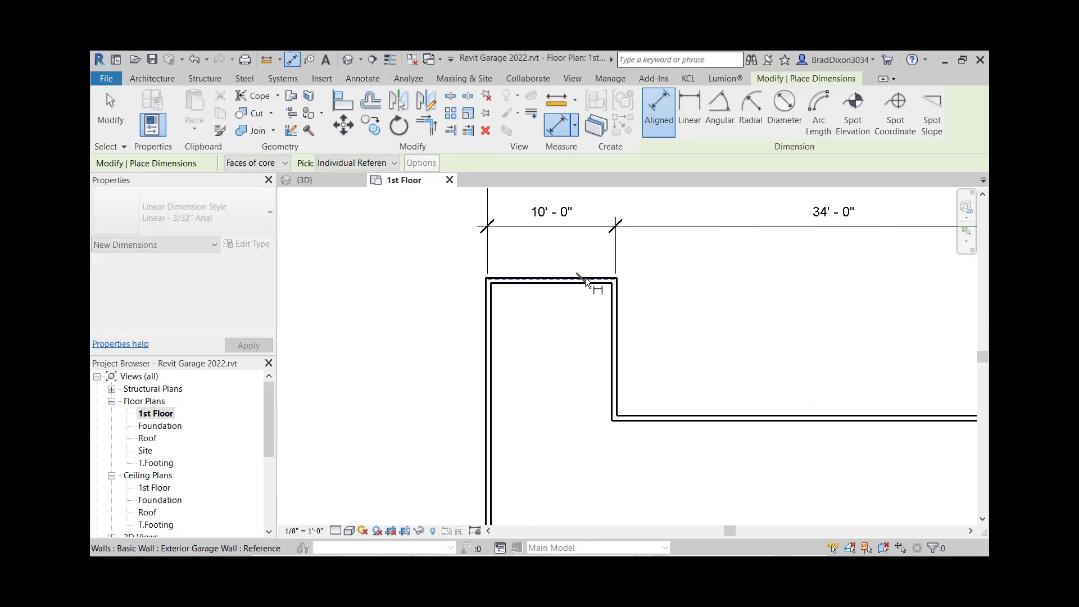
pyautogui.scroll(-2, 647, 364)
pyautogui.scroll(3, 717, 393)
pyautogui.click(721, 383)
pyautogui.scroll(-3, 743, 414)
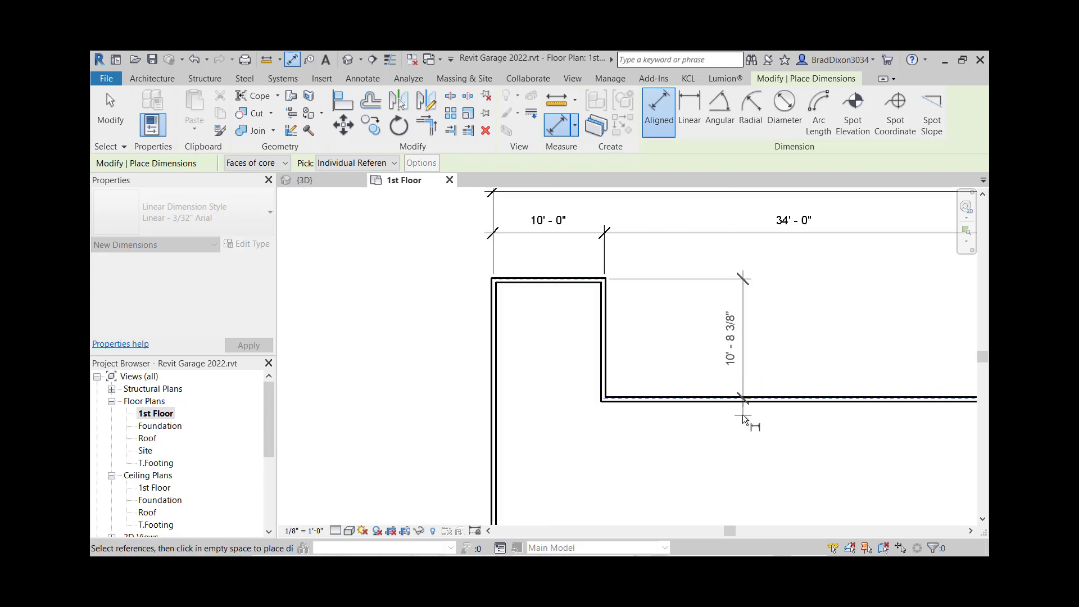
pyautogui.scroll(2, 740, 393)
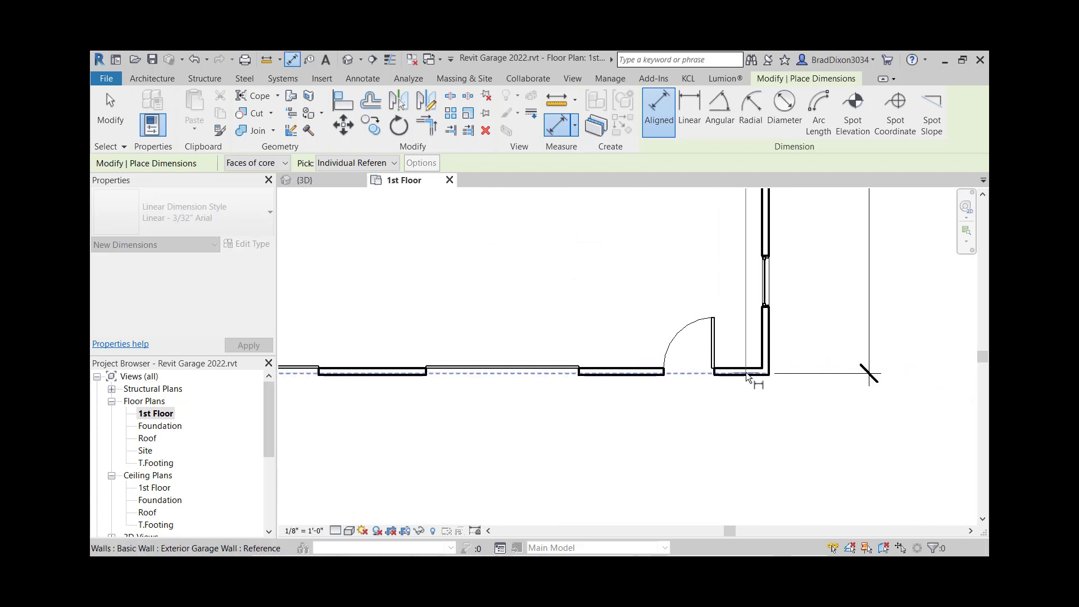
pyautogui.click(746, 372)
pyautogui.scroll(-2, 788, 349)
pyautogui.scroll(-2, 802, 247)
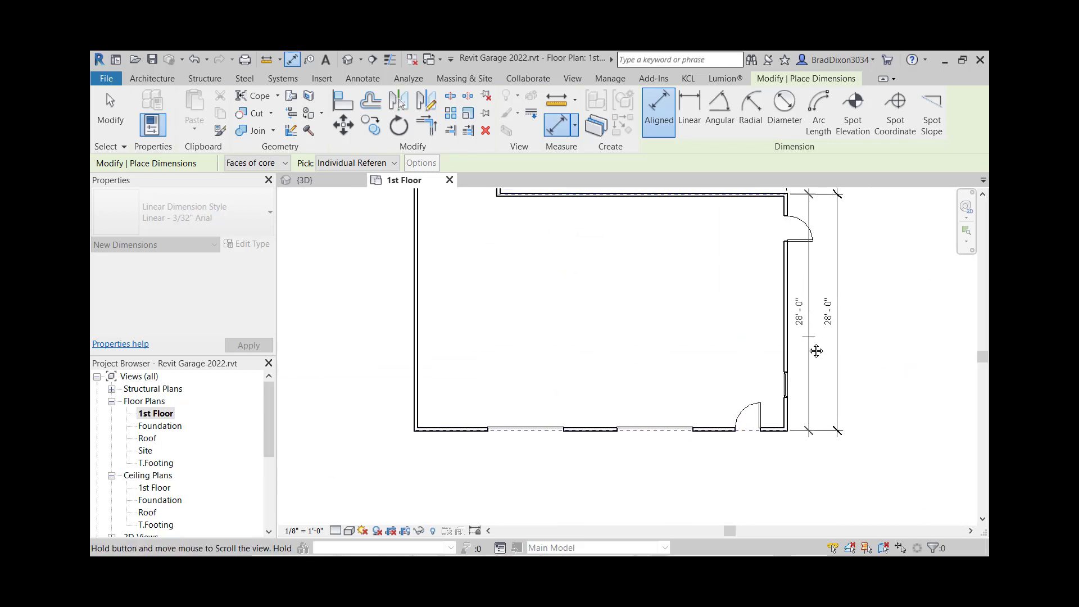
pyautogui.moveTo(803, 247); pyautogui.dragTo(805, 343, button='middle')
pyautogui.click(814, 346)
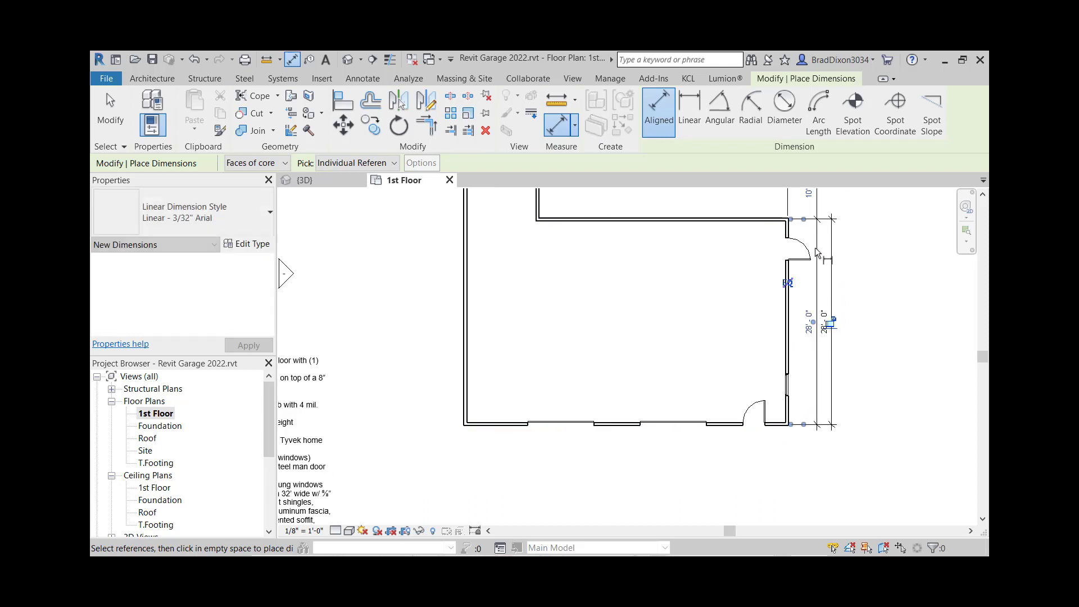
pyautogui.moveTo(691, 212); pyautogui.dragTo(712, 320, button='middle')
pyautogui.click(110, 112)
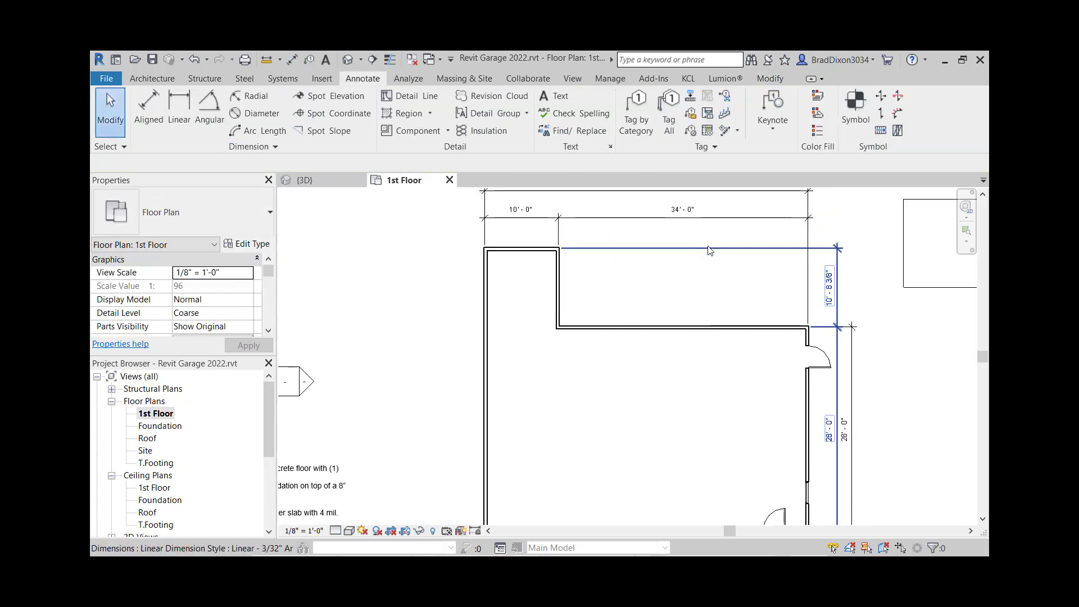
# Move the bump-out's rear wall by setting its distance from the garage's rear wall to 12'-0".
pyautogui.scroll(2, 699, 277)
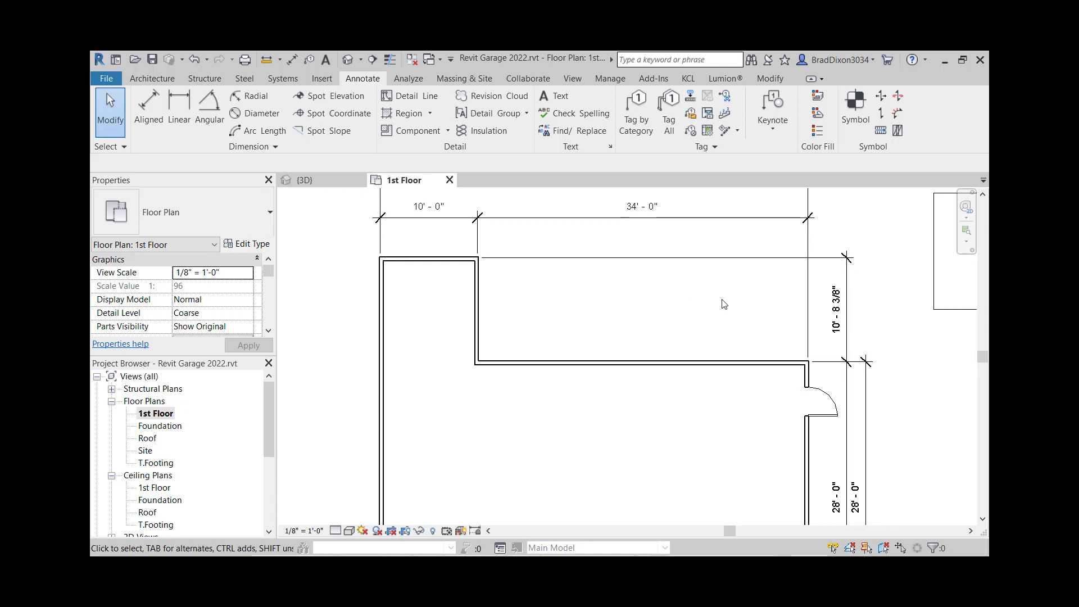
pyautogui.click(449, 260)
pyautogui.click(836, 318)
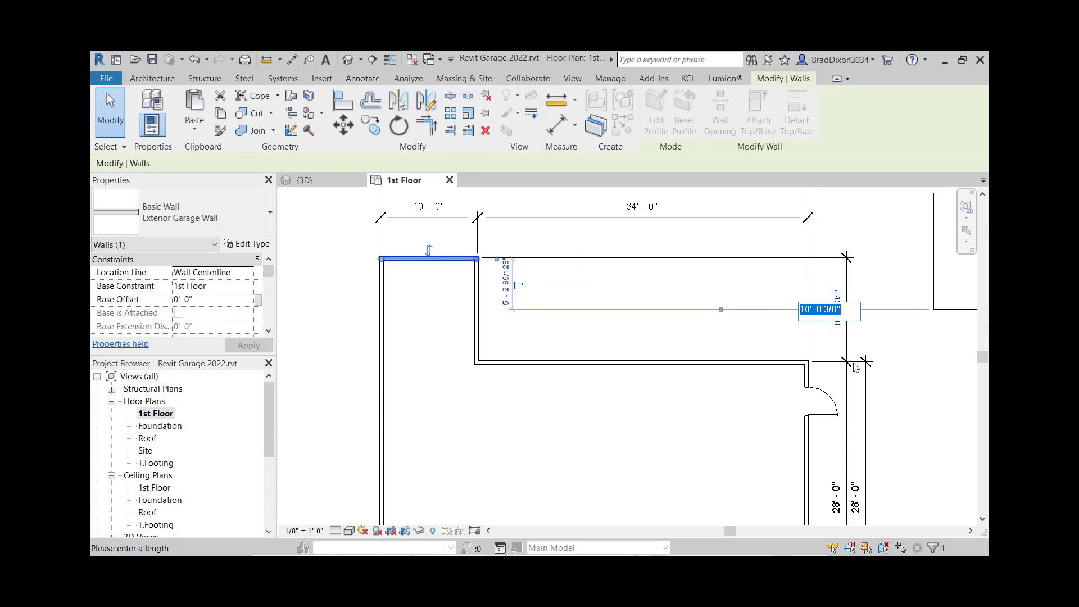
pyautogui.write('12')
pyautogui.press('Return')
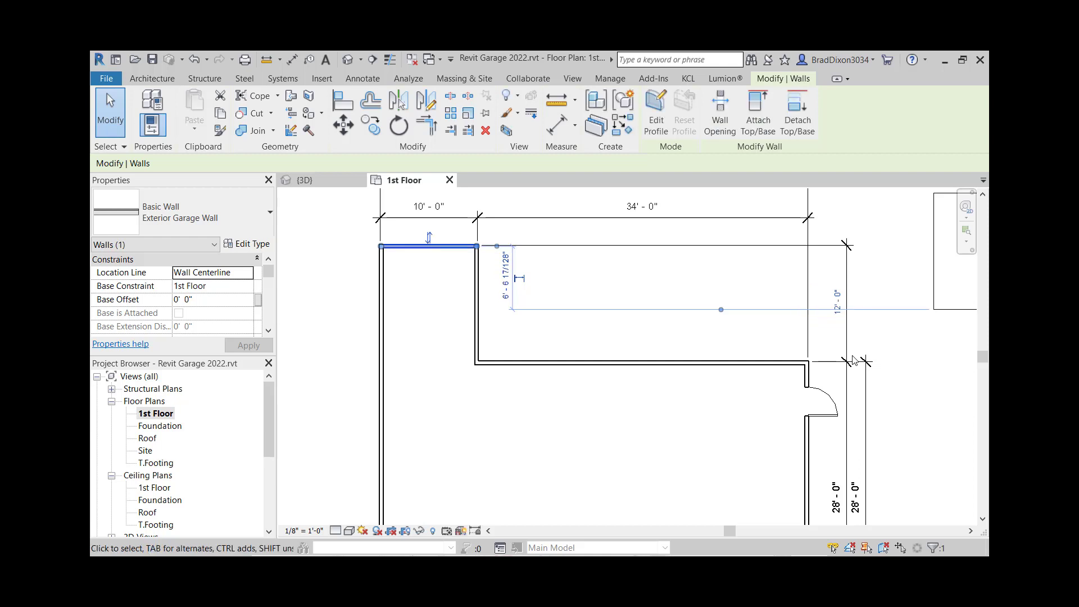
pyautogui.click(933, 432)
# Move the outer 28'-0" garage depth dimension farther out from the new dimension string beside the right wall.
pyautogui.scroll(-1, 927, 456)
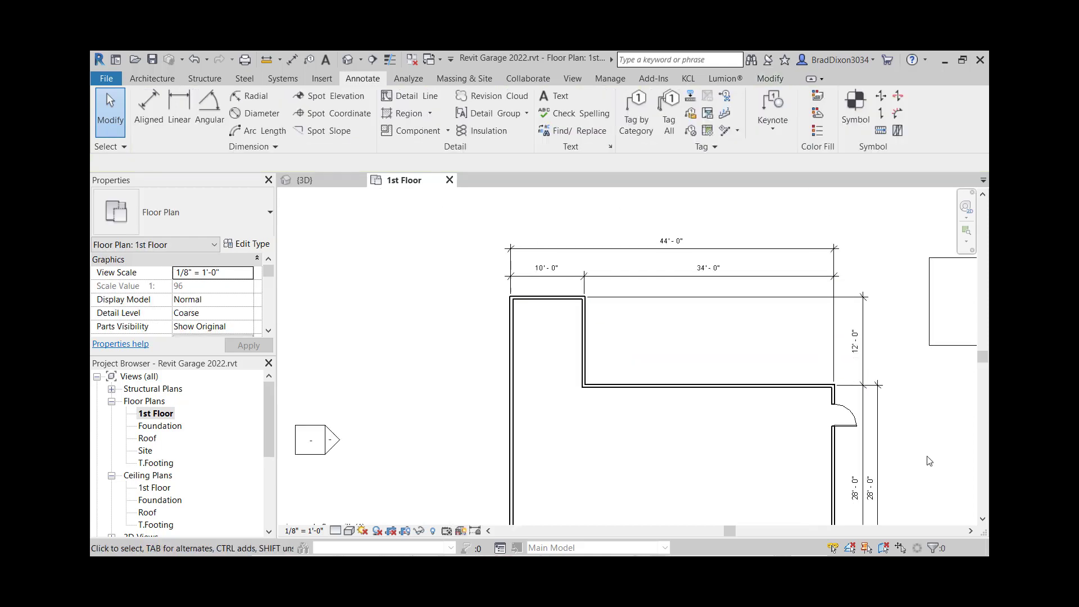
pyautogui.moveTo(926, 456); pyautogui.dragTo(838, 397, button='middle')
pyautogui.moveTo(801, 410); pyautogui.dragTo(825, 429)
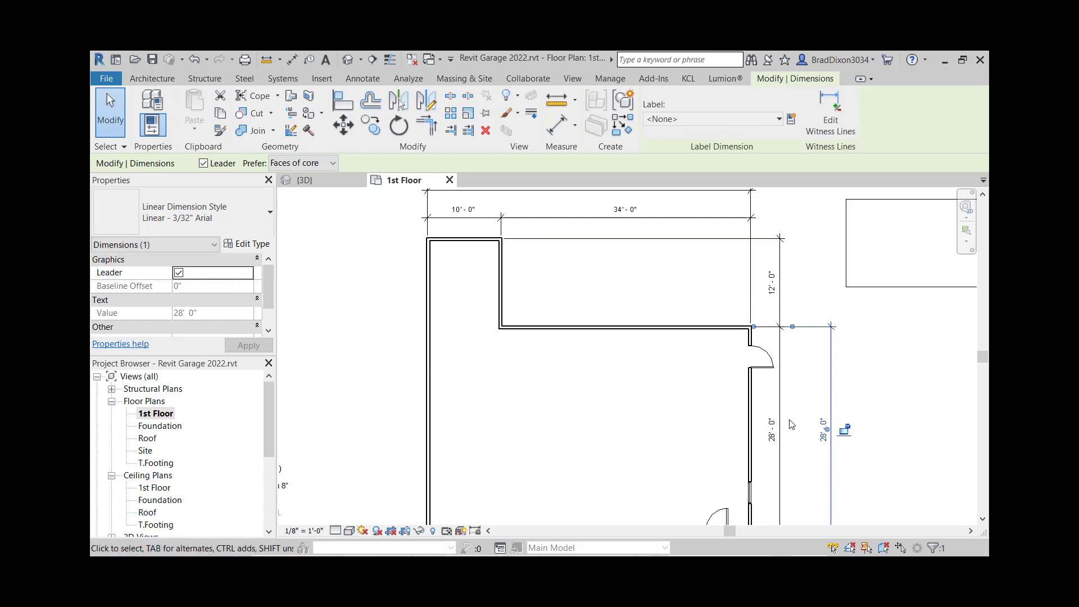
pyautogui.scroll(1, 780, 425)
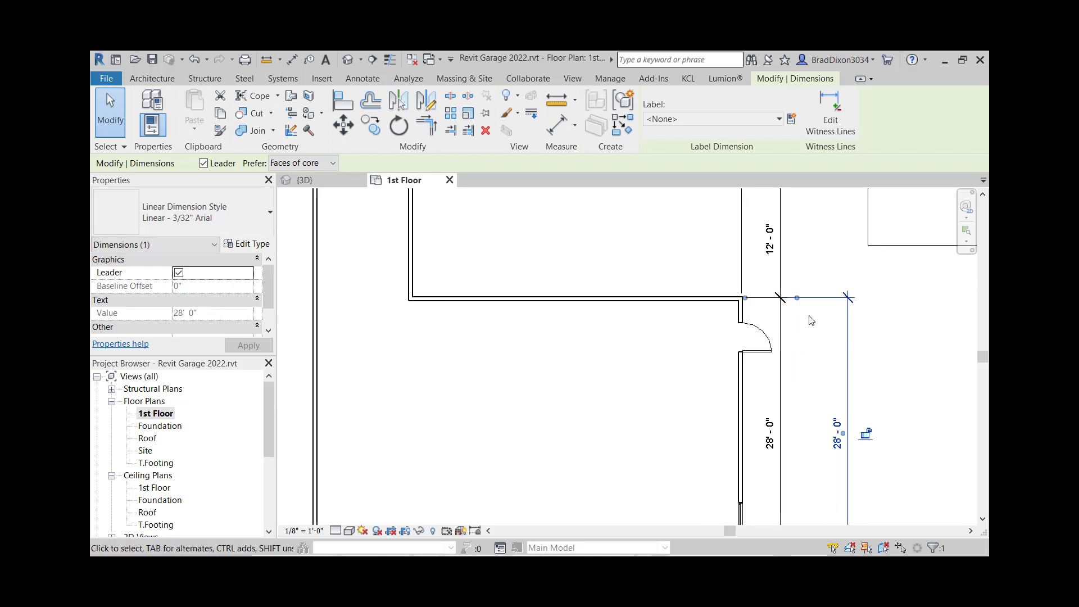
pyautogui.scroll(-2, 772, 316)
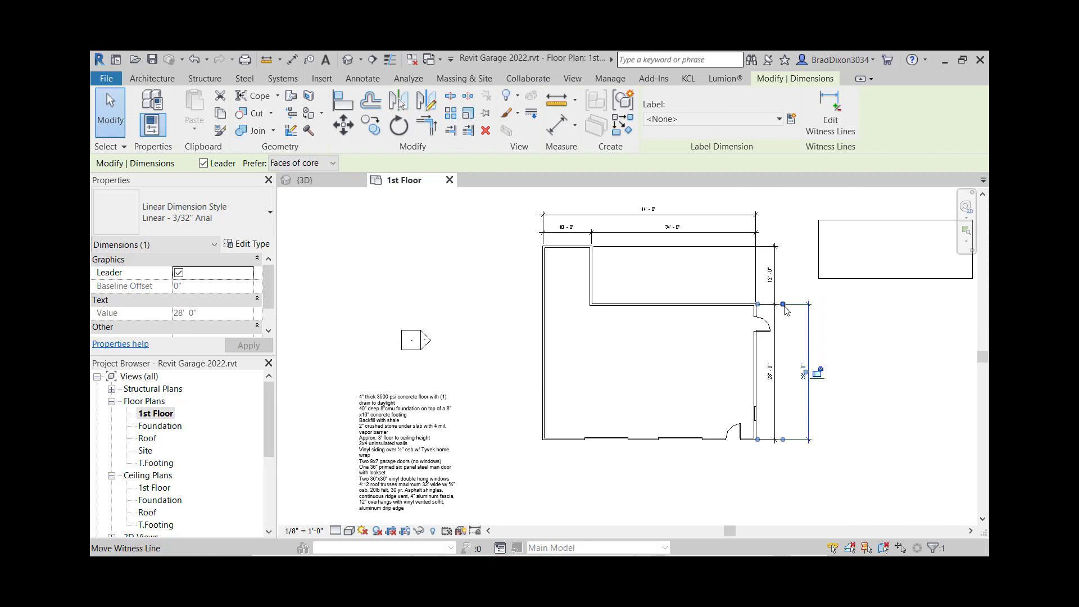
# Stretch the outer depth dimension's rear witness line to the bump-out's rear wall and move the dimension closer to the inner string.
pyautogui.moveTo(786, 308); pyautogui.dragTo(724, 272)
pyautogui.moveTo(587, 241); pyautogui.dragTo(576, 248)
pyautogui.scroll(5, 595, 247)
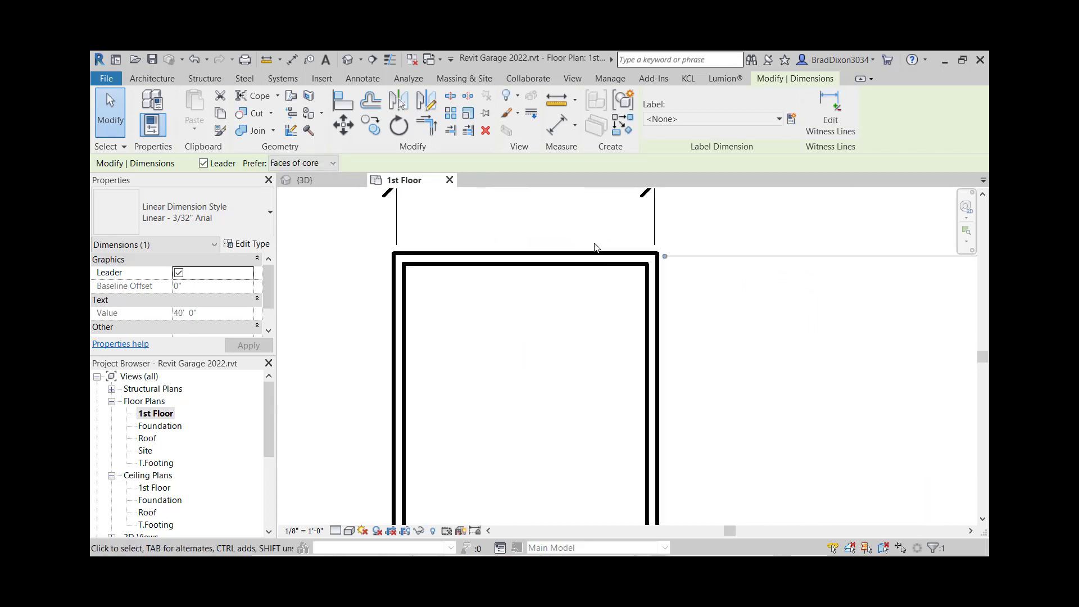
pyautogui.scroll(-5, 706, 299)
pyautogui.moveTo(809, 369); pyautogui.dragTo(731, 335, button='middle')
pyautogui.click(870, 374)
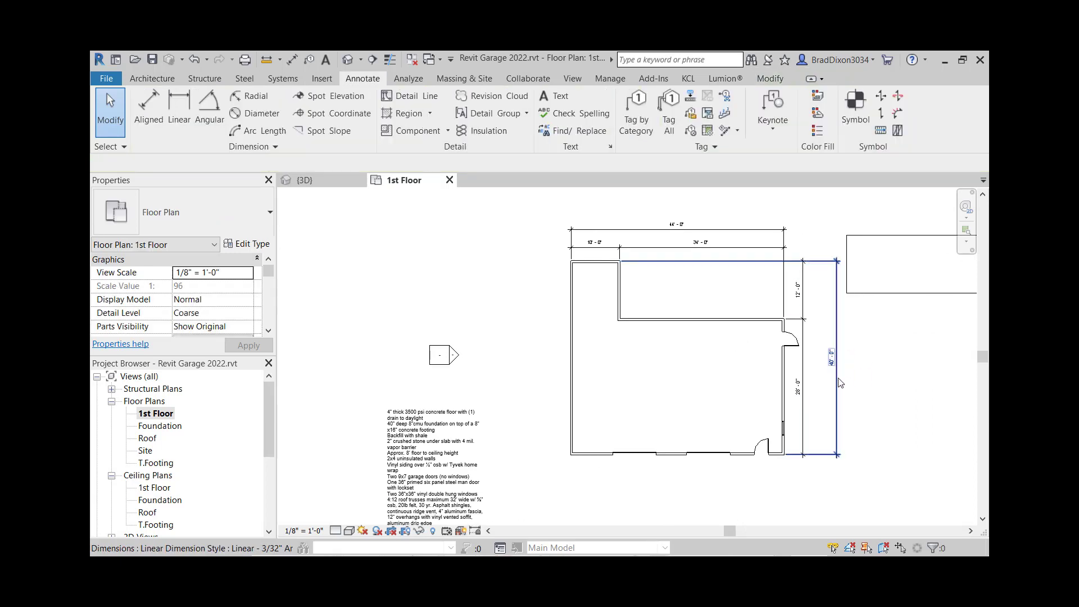
pyautogui.moveTo(838, 379); pyautogui.dragTo(820, 379)
pyautogui.click(873, 380)
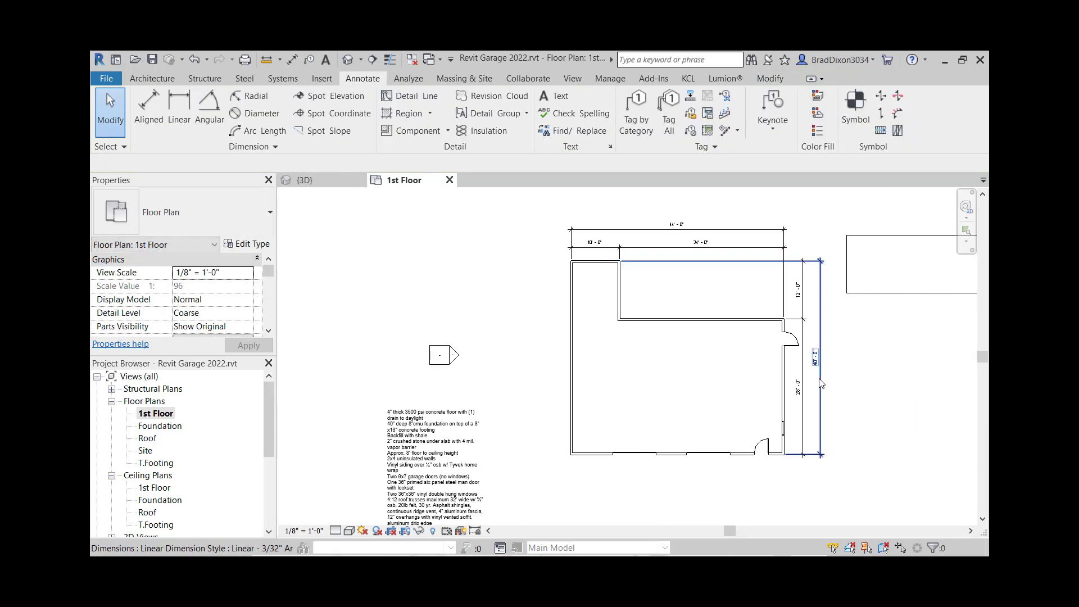
# Move the camper detail group into the notch beside the bump-out, against the garage's rear wall.
pyautogui.moveTo(752, 341); pyautogui.dragTo(765, 381, button='middle')
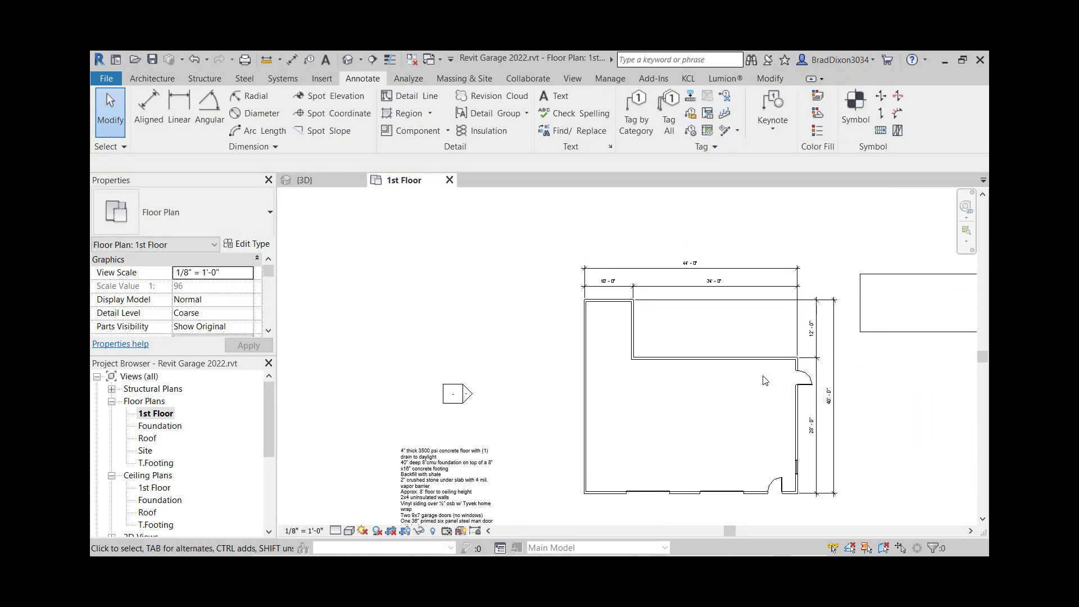
pyautogui.moveTo(903, 334); pyautogui.dragTo(679, 356)
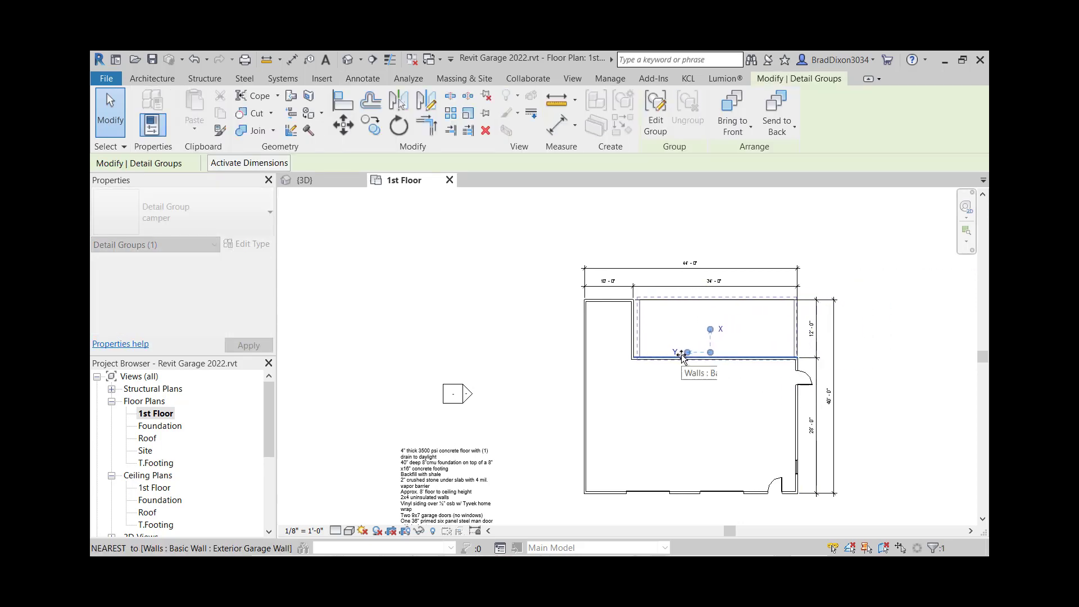
pyautogui.click(729, 428)
# Move the camper detail group out of the notch to the open area beyond the garage's rear right corner.
pyautogui.click(752, 296)
pyautogui.moveTo(752, 297); pyautogui.dragTo(890, 196)
pyautogui.click(920, 337)
pyautogui.scroll(-1, 906, 349)
pyautogui.moveTo(906, 351); pyautogui.dragTo(821, 345, button='middle')
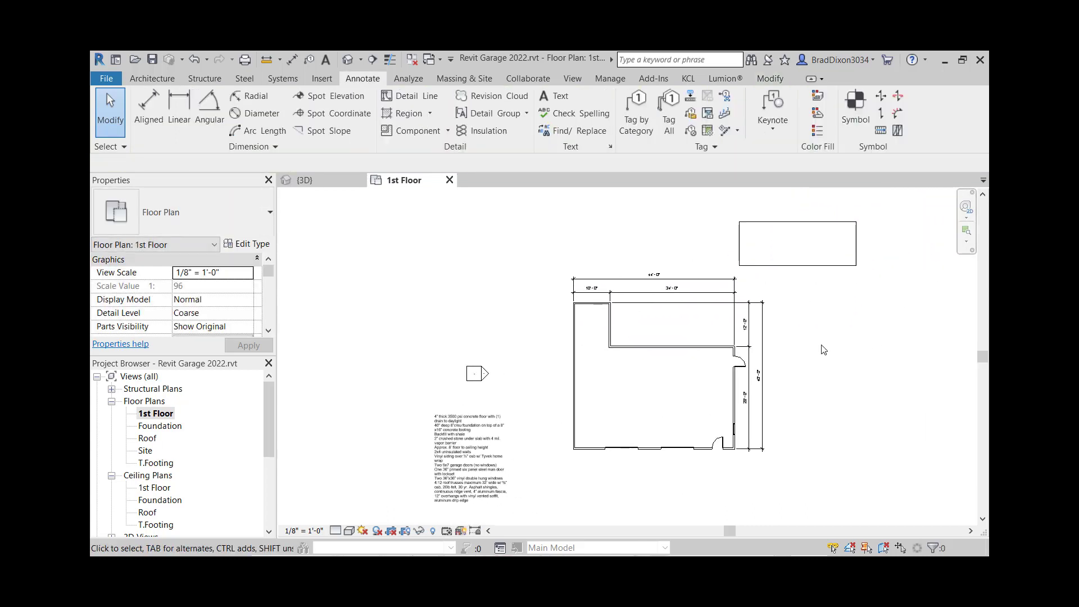